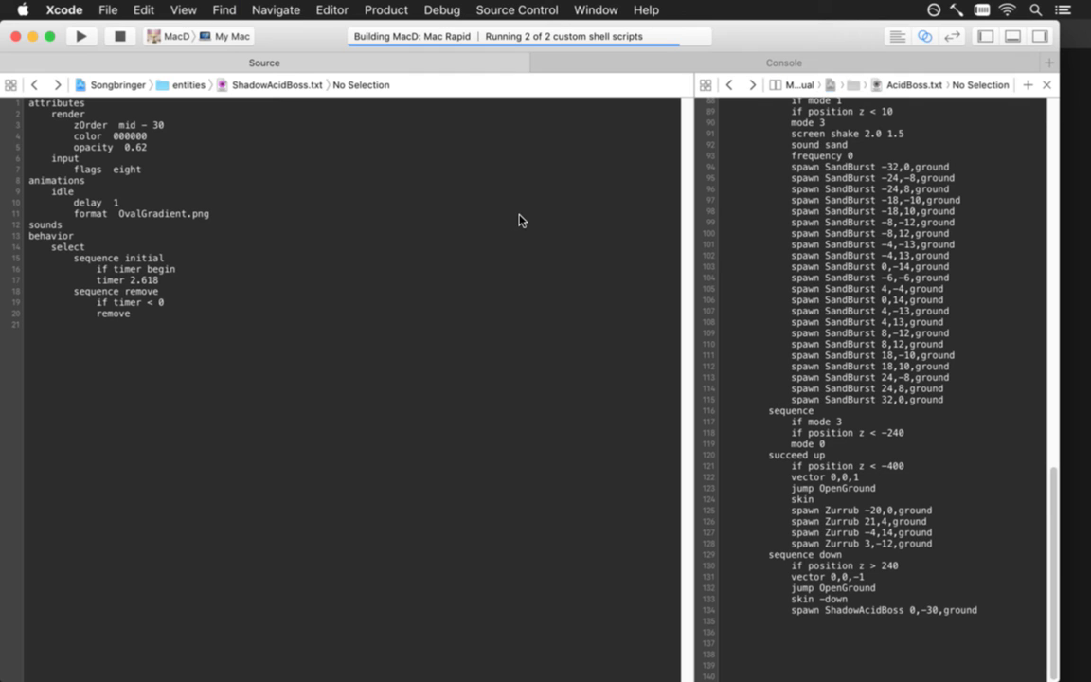
Show Saves.txt in the secondary editor in place of AcidBoss.txt and go to the start of the file.
key("ctrl+super+Left")
key("ctrl+super+Left")
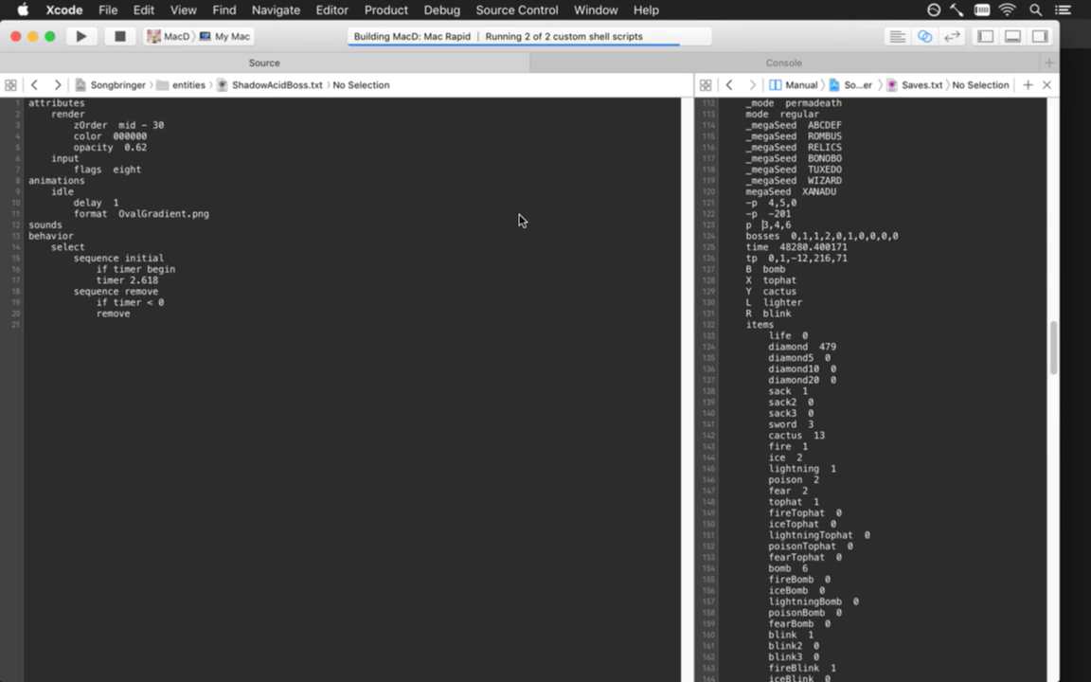
key("super+Up")
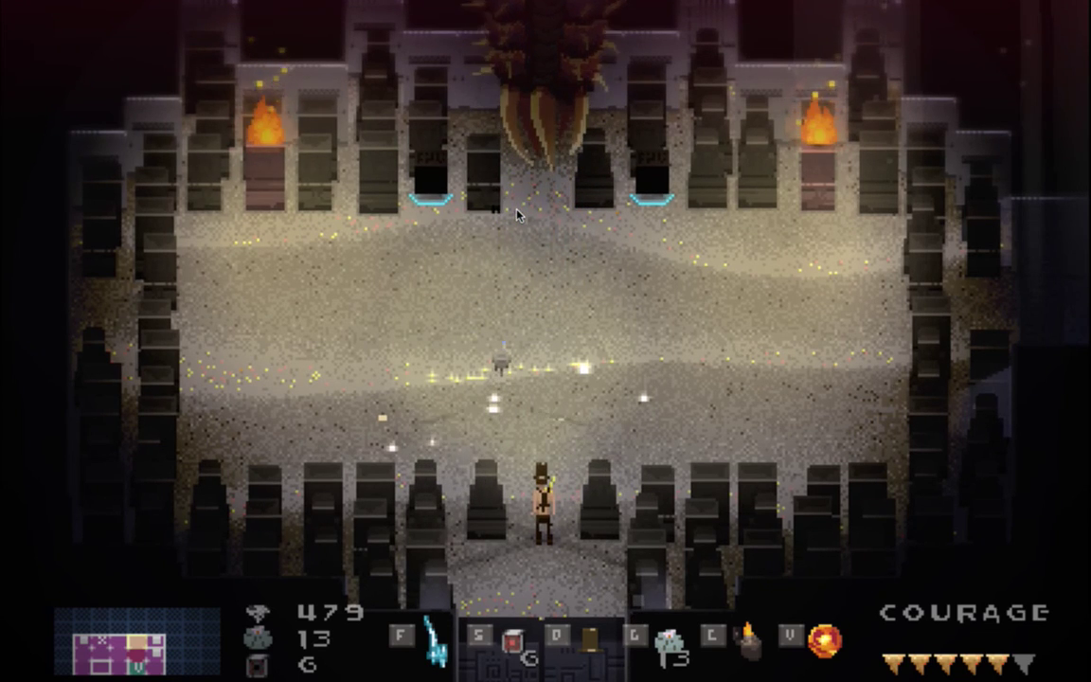
Set the game speed to 1.0x and playtest the worm boss arena, moving the character around to dodge the boss.
key("equal")
key("equal")
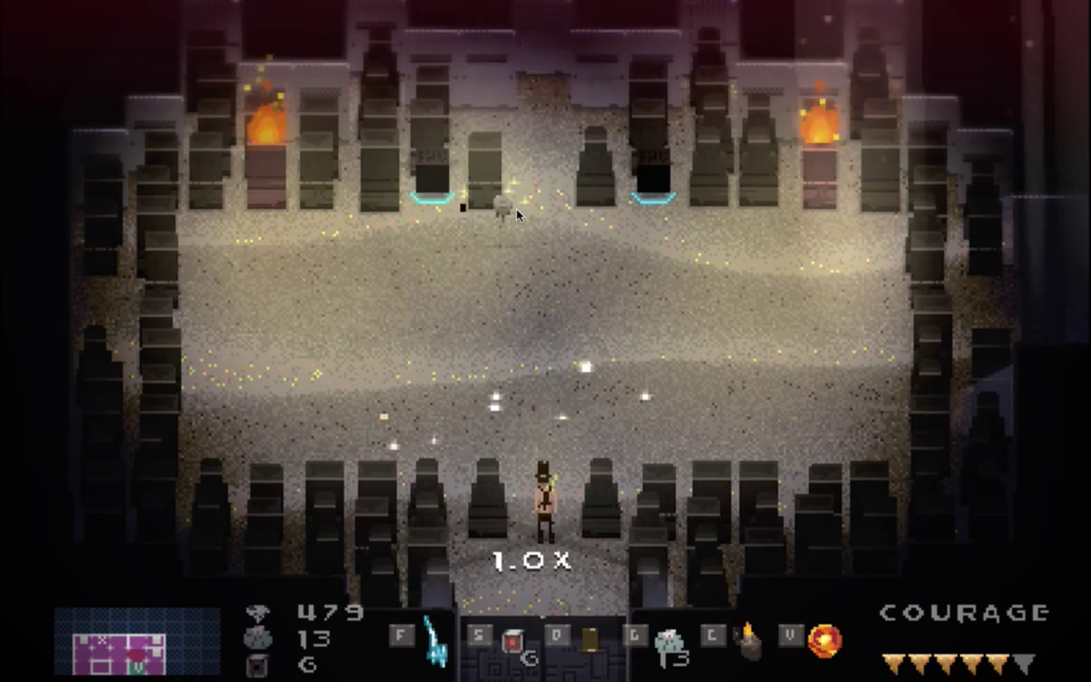
key("Right")
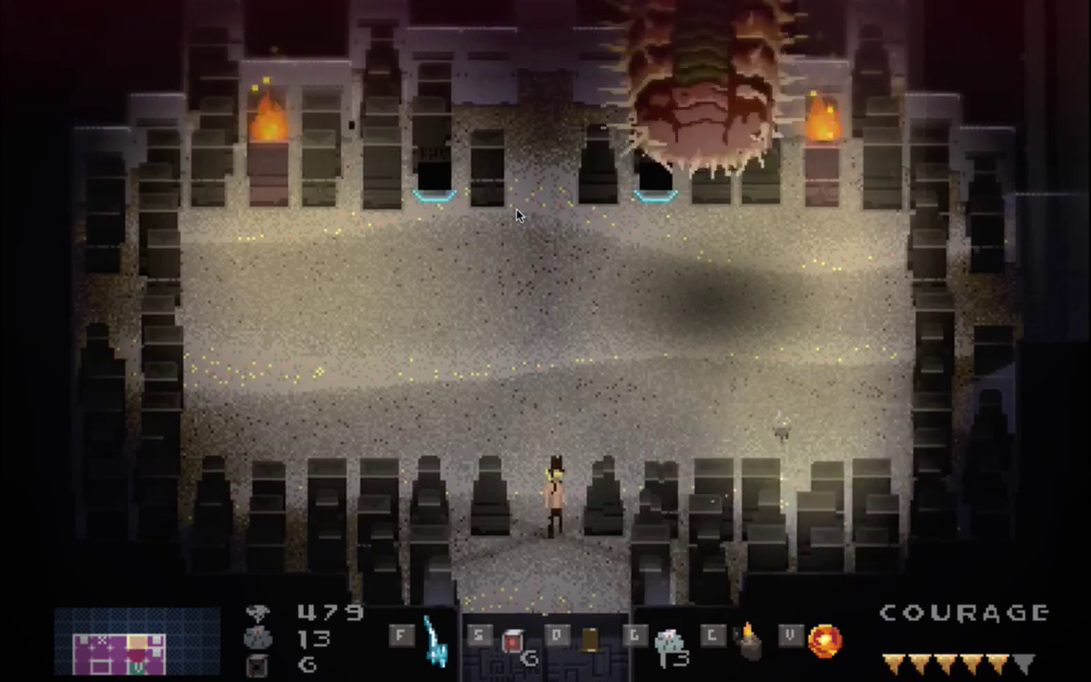
key("Up")
key("Left")
key("Up")
key("Left")
key("Right")
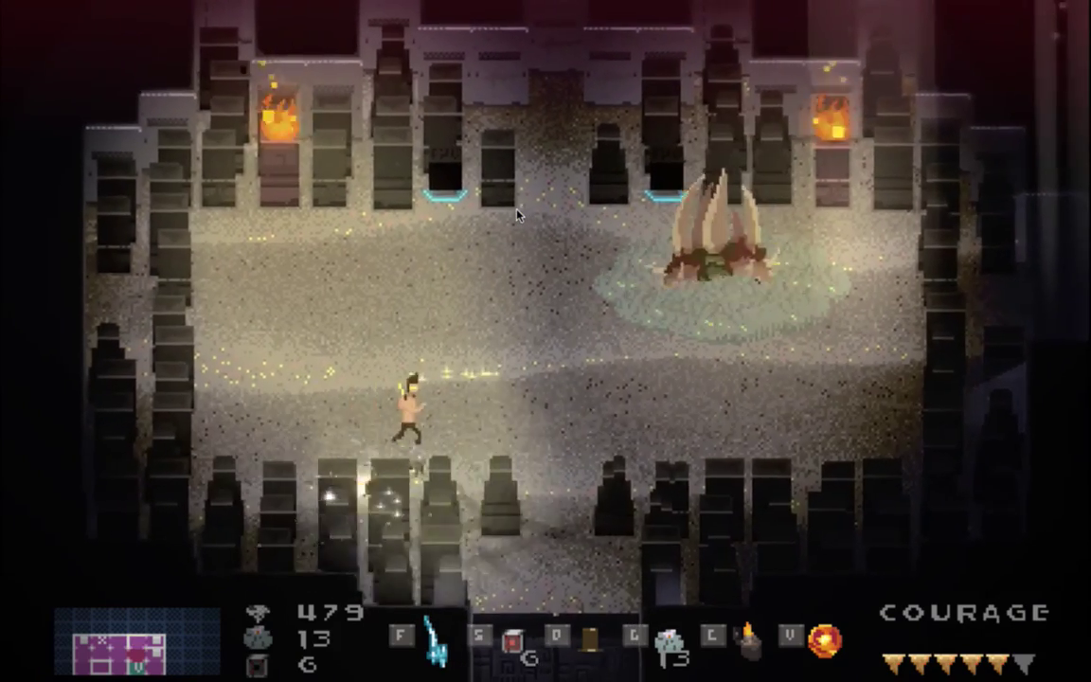
key("Left")
key("f")
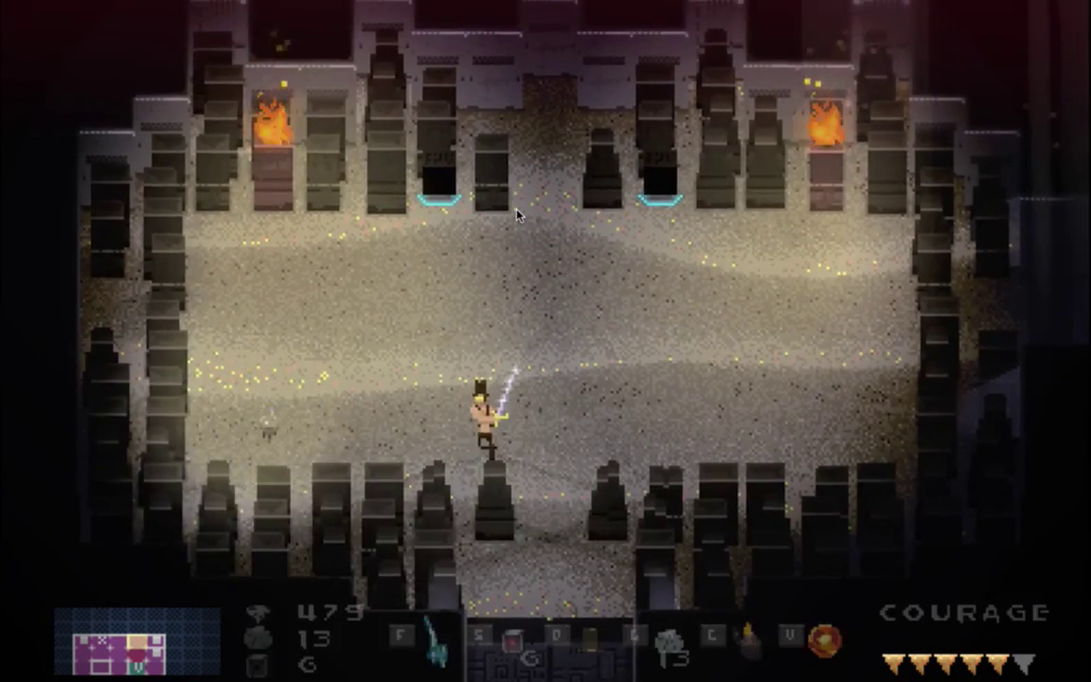
key("Left")
key("Right")
key("Left")
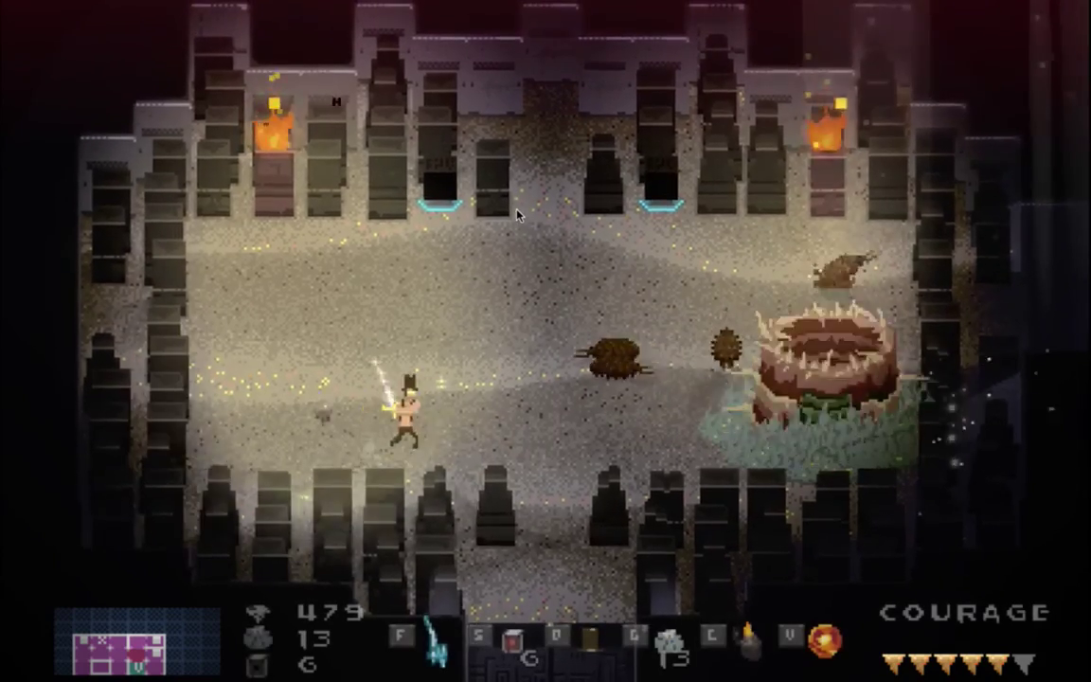
Playtest combat in the arena by attacking the worm boss and the creatures it spawns with the sword.
key("Right")
key("Up")
key("Right")
key("Up")
key("Right")
key("f")
key("Down")
key("Left")
key("Right")
key("Up")
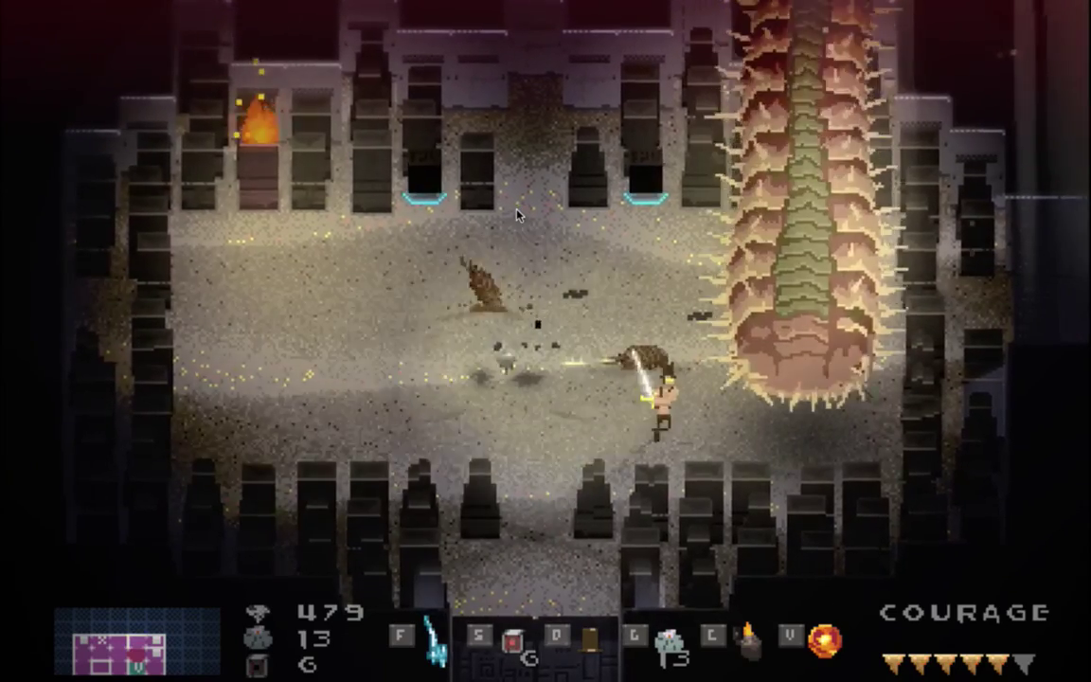
key("f")
key("f")
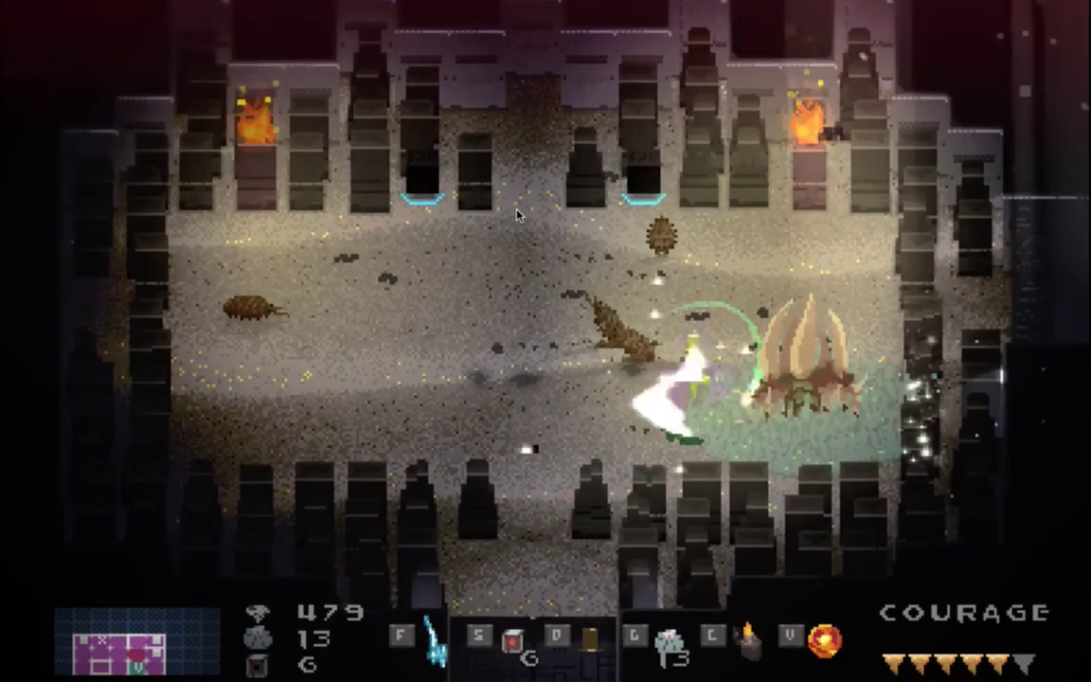
key("Left")
key("Right")
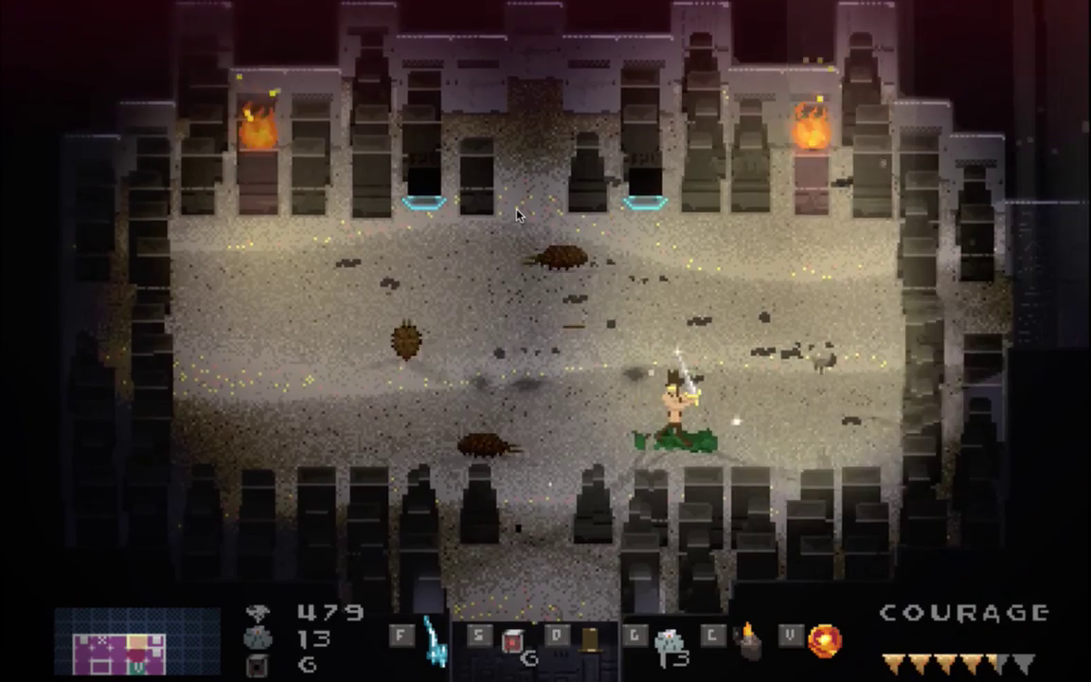
key("Left")
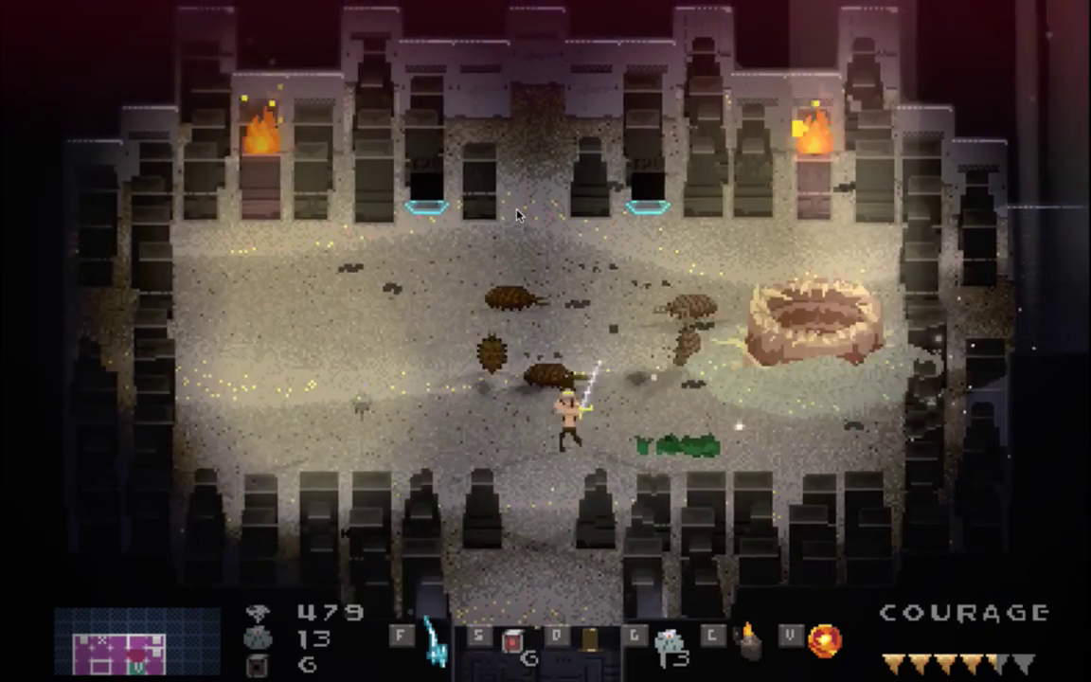
key("Right")
key("Up")
key("Right")
key("f")
key("f")
key("f")
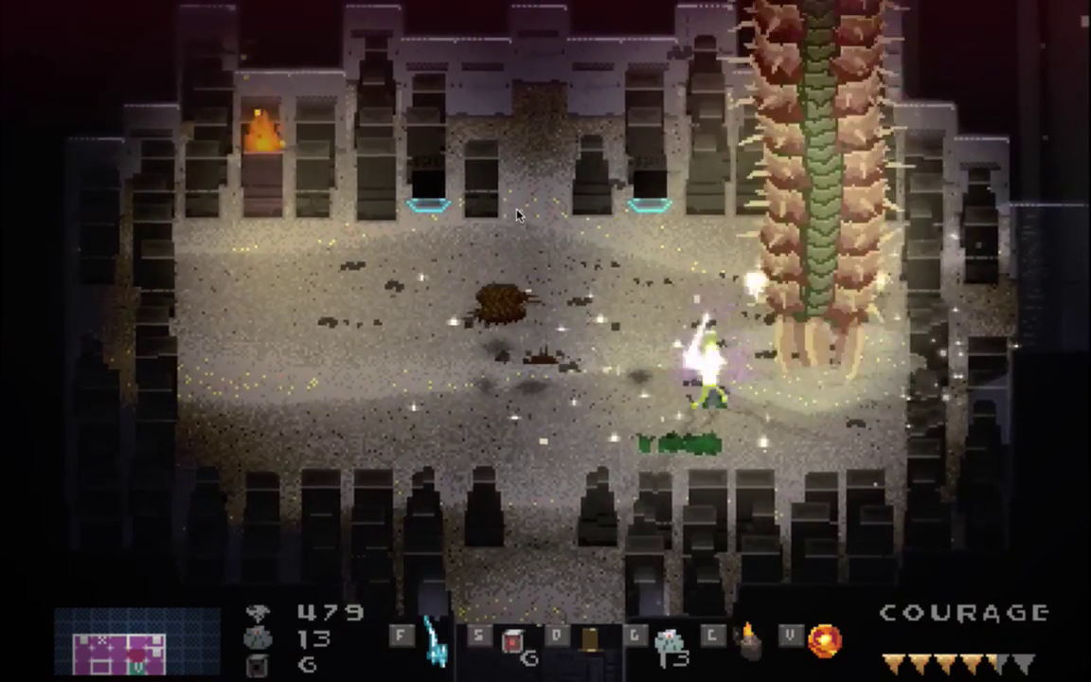
Switch to Photoshop and review the mouth animation of the worm sprite in frames 2 to 5.
key("super+Tab")
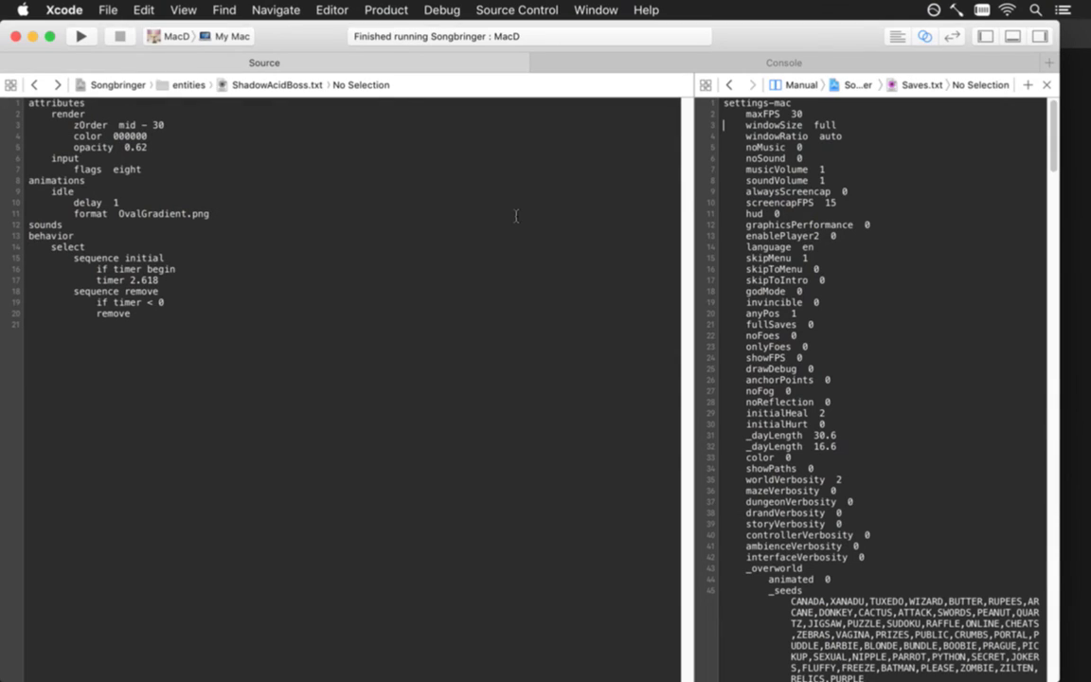
key("super+Tab")
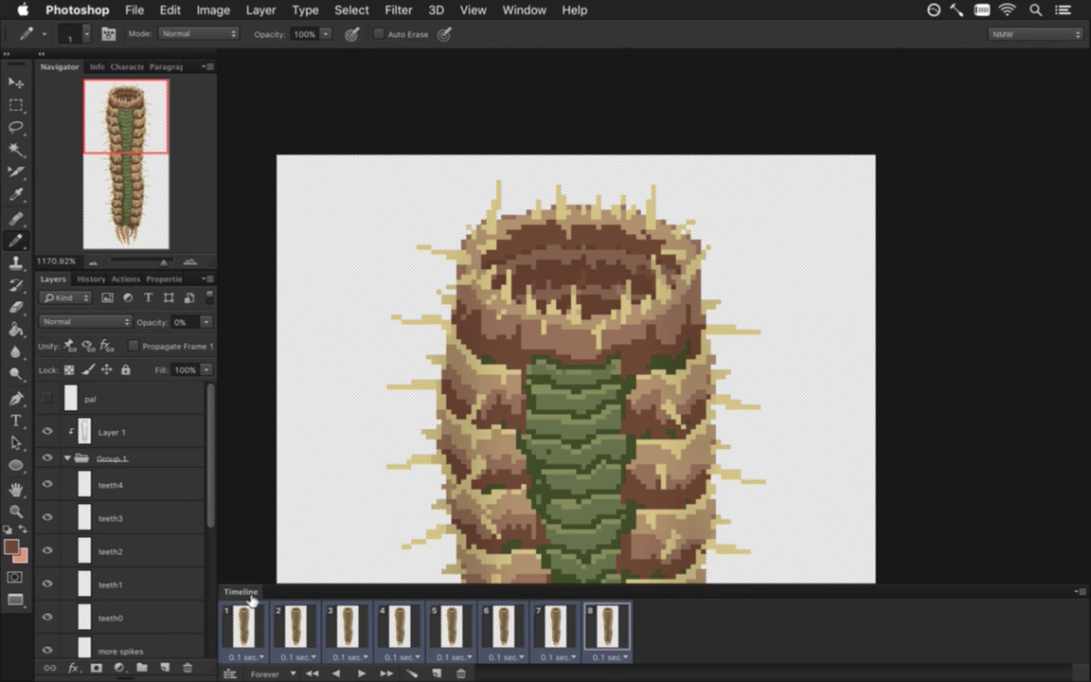
left_click(294, 626)
left_click(347, 627)
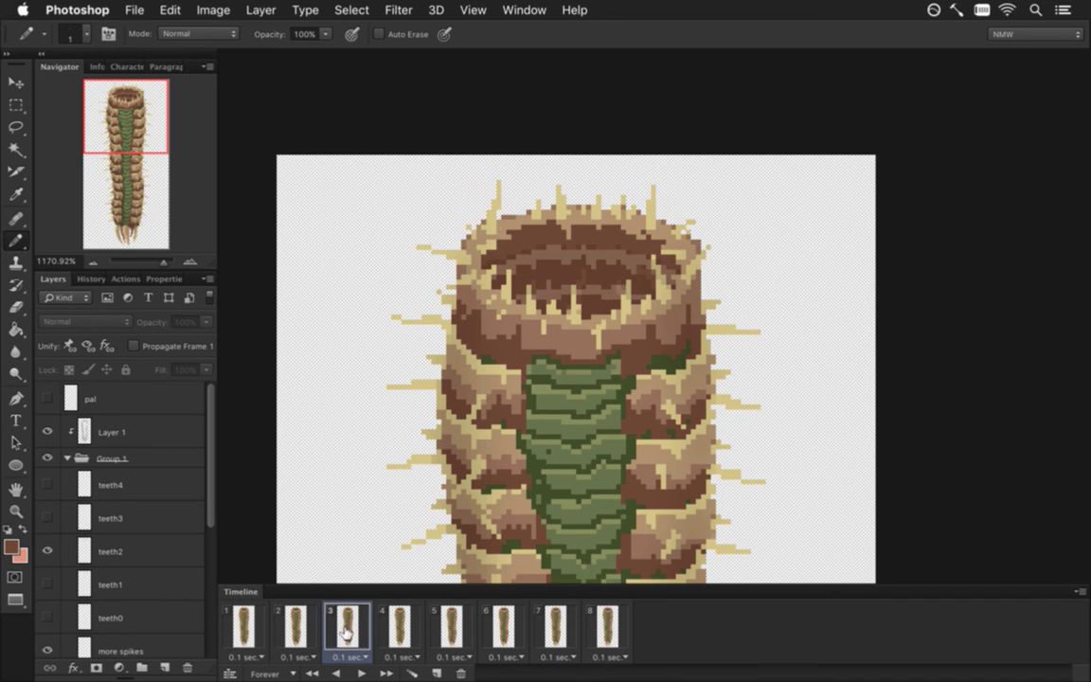
left_click(399, 627)
left_click(447, 623)
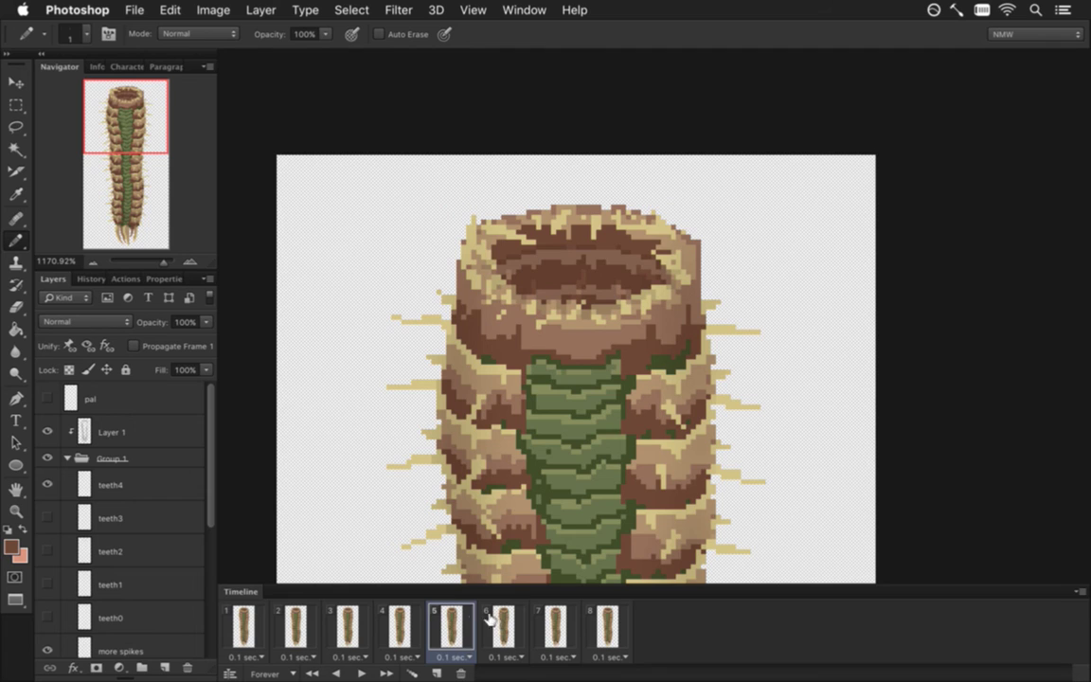
Hide the clipped shading layer Layer 1 across all eight animation frames.
left_click(87, 430)
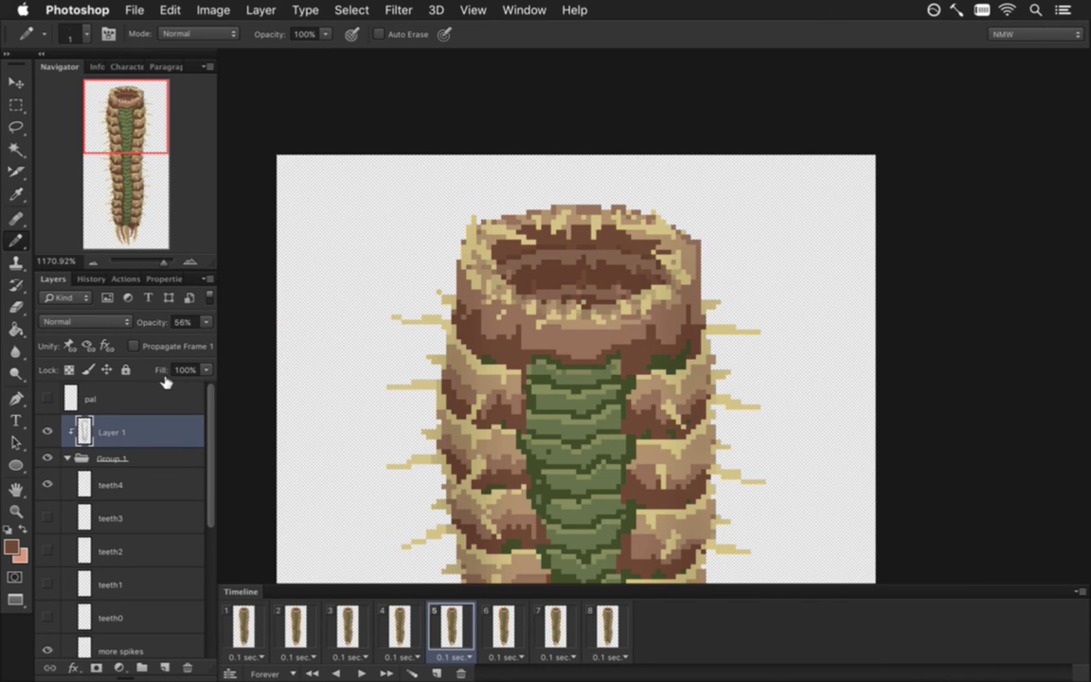
left_click(246, 627)
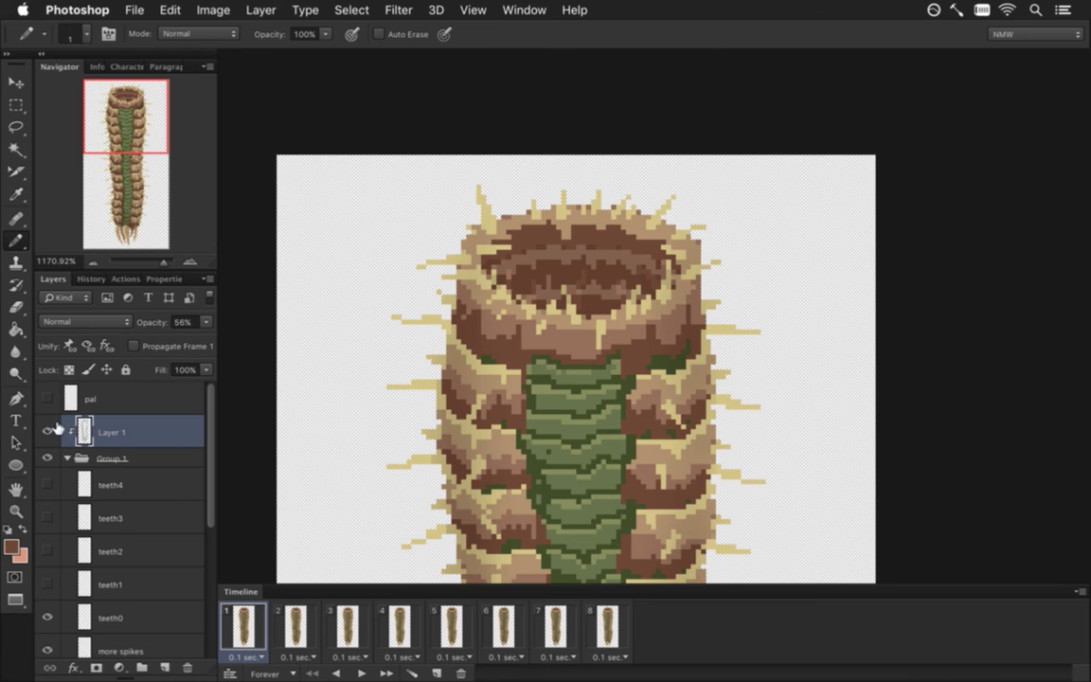
left_click(598, 606, "shift")
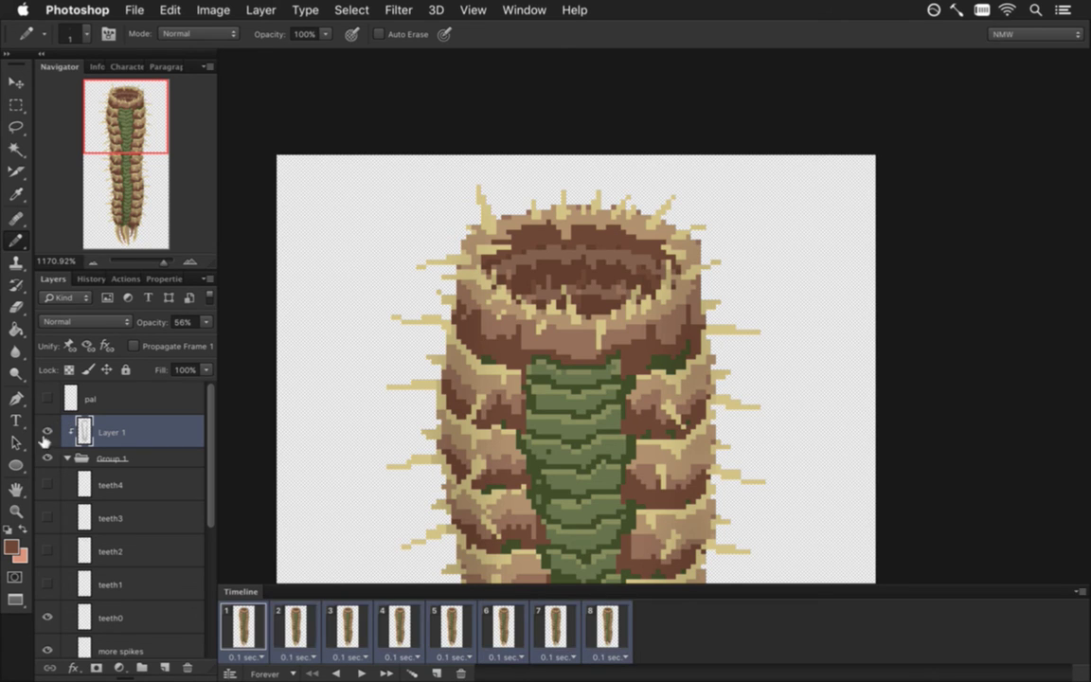
left_click(46, 432)
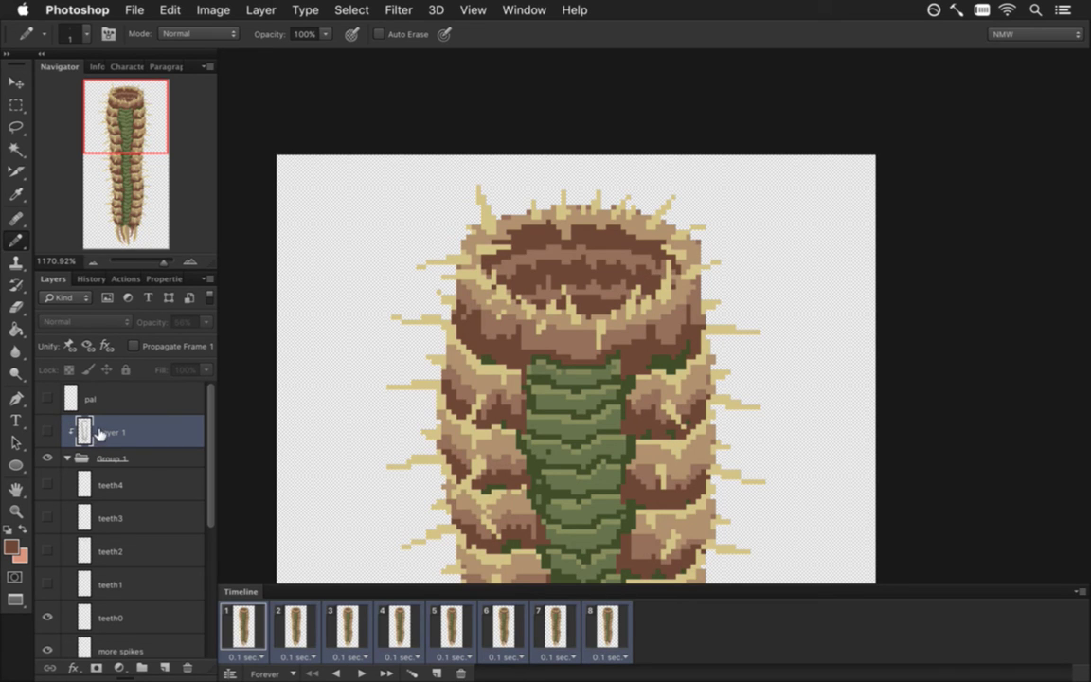
Examine the teeth and lips in frames 1 to 5 without the shading layer.
left_click(237, 623)
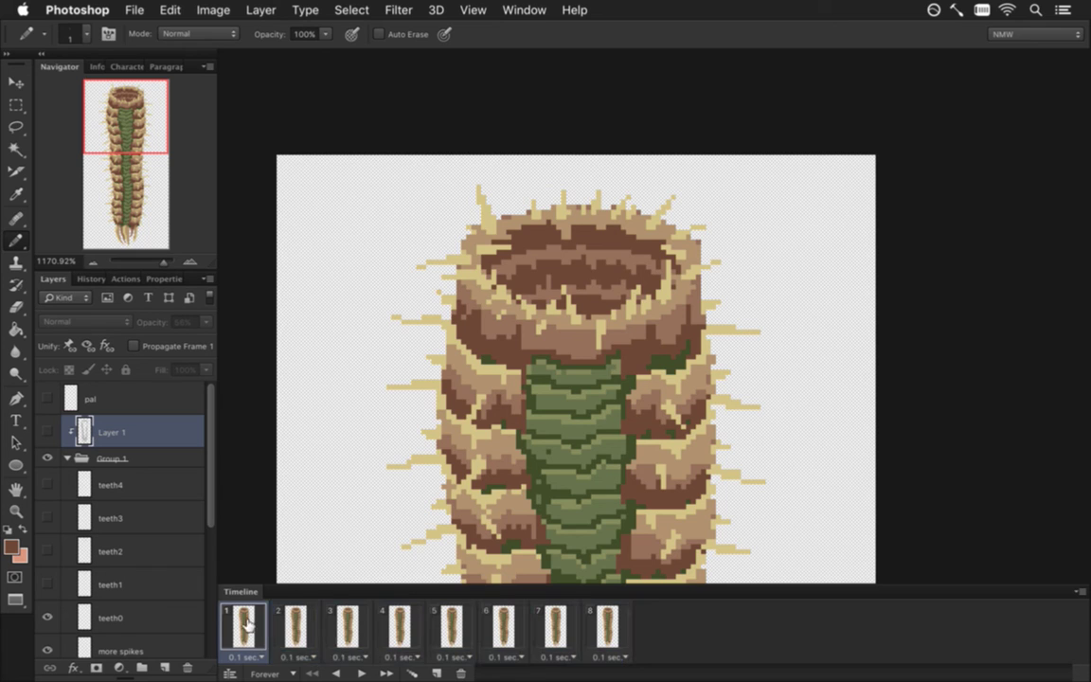
left_click(301, 625)
left_click(350, 625)
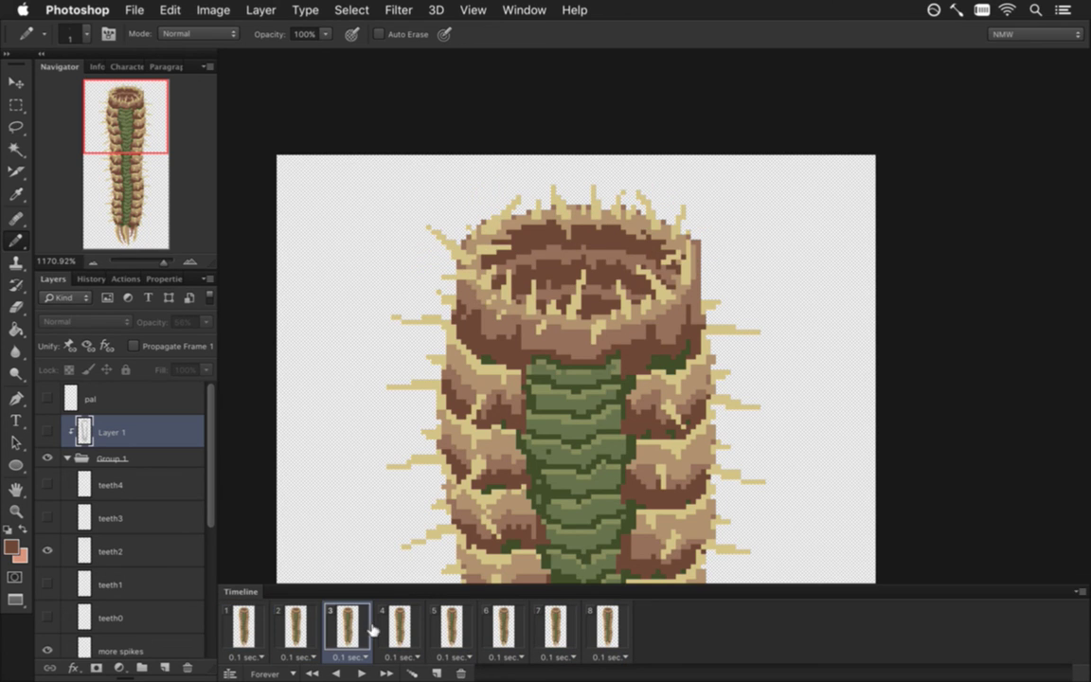
left_click(397, 629)
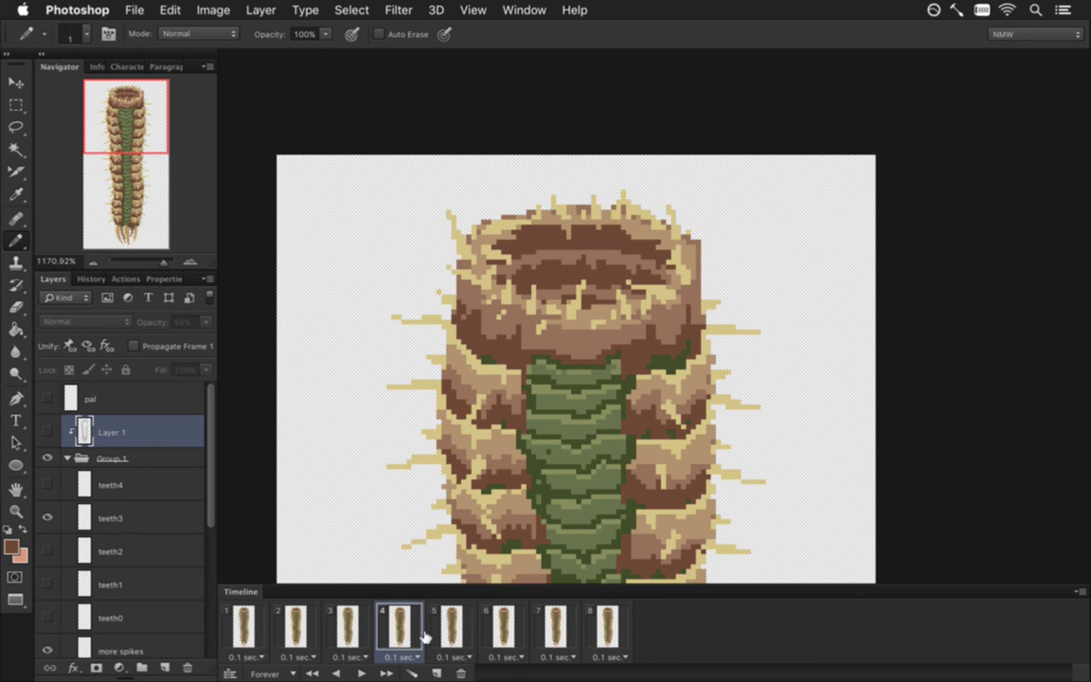
left_click(453, 625)
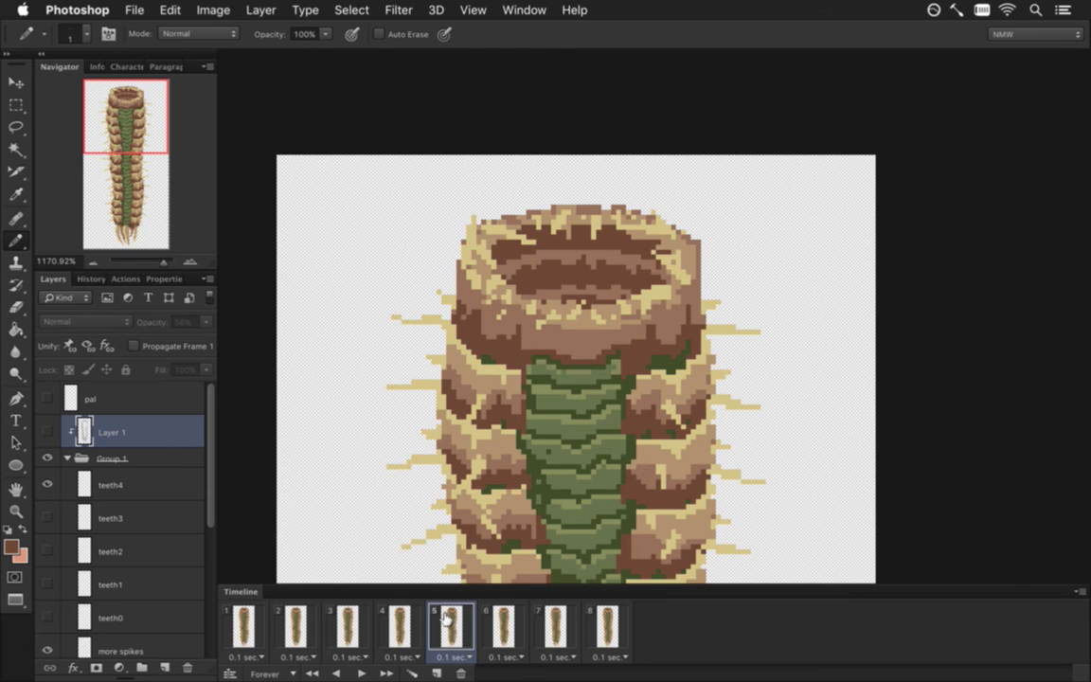
In frame 4, select the tan rim pixels on the lips4 layer with the Magic Wand and try to shift them slightly.
left_click(398, 627)
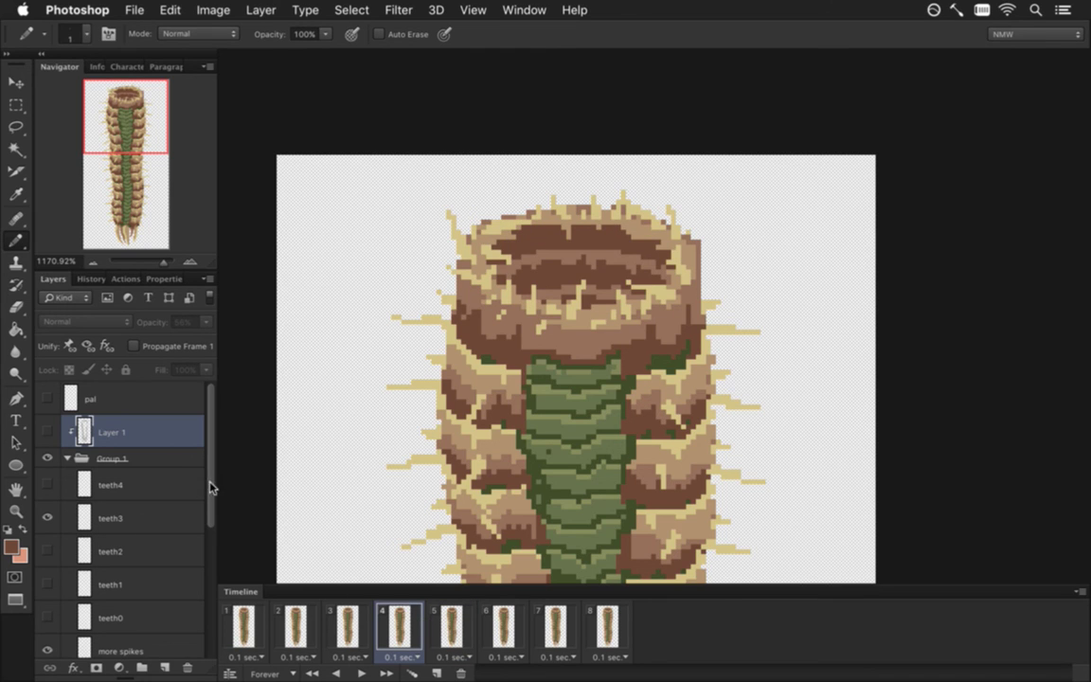
scroll(189, 487, "down", 3)
left_click(161, 549)
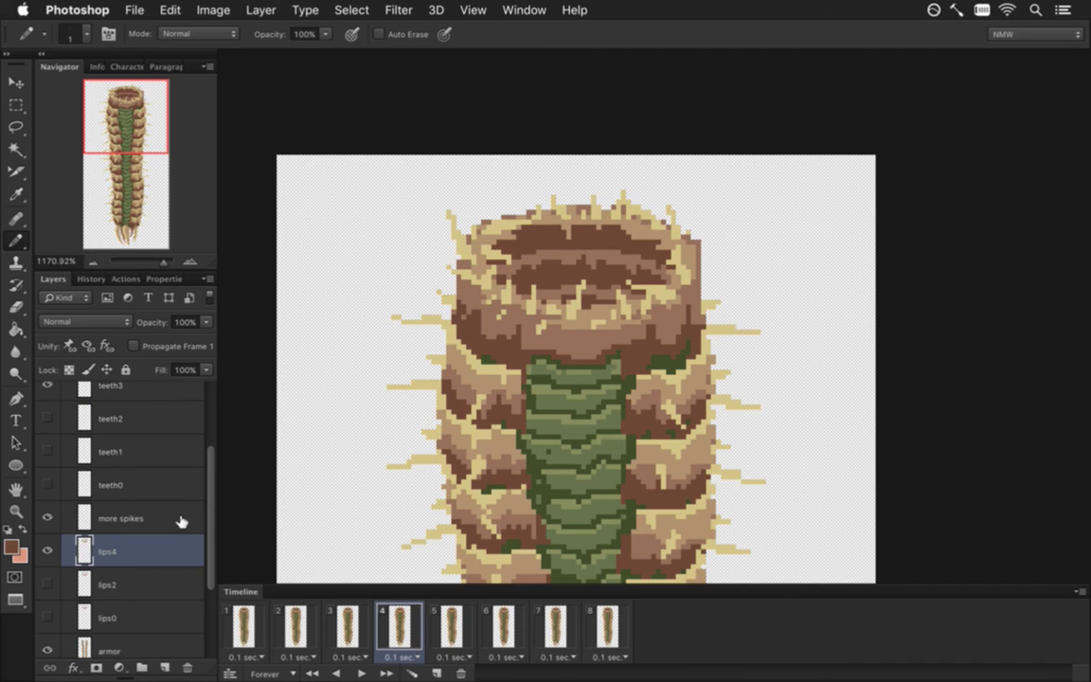
left_click(118, 417)
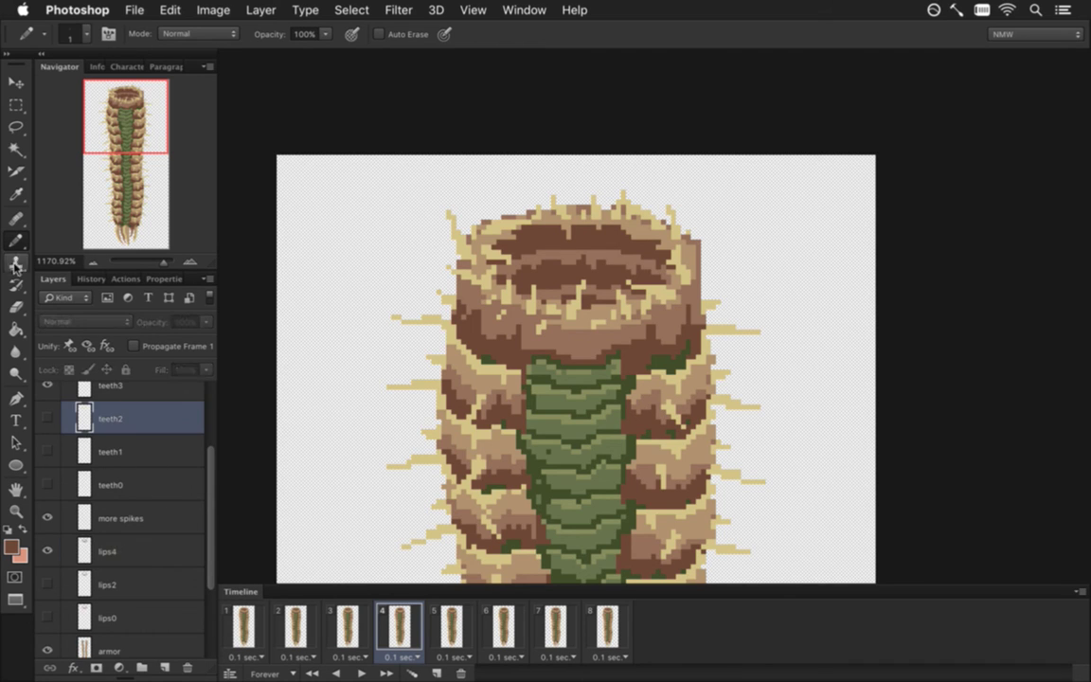
left_click(140, 541)
left_click(18, 144)
left_click(552, 227)
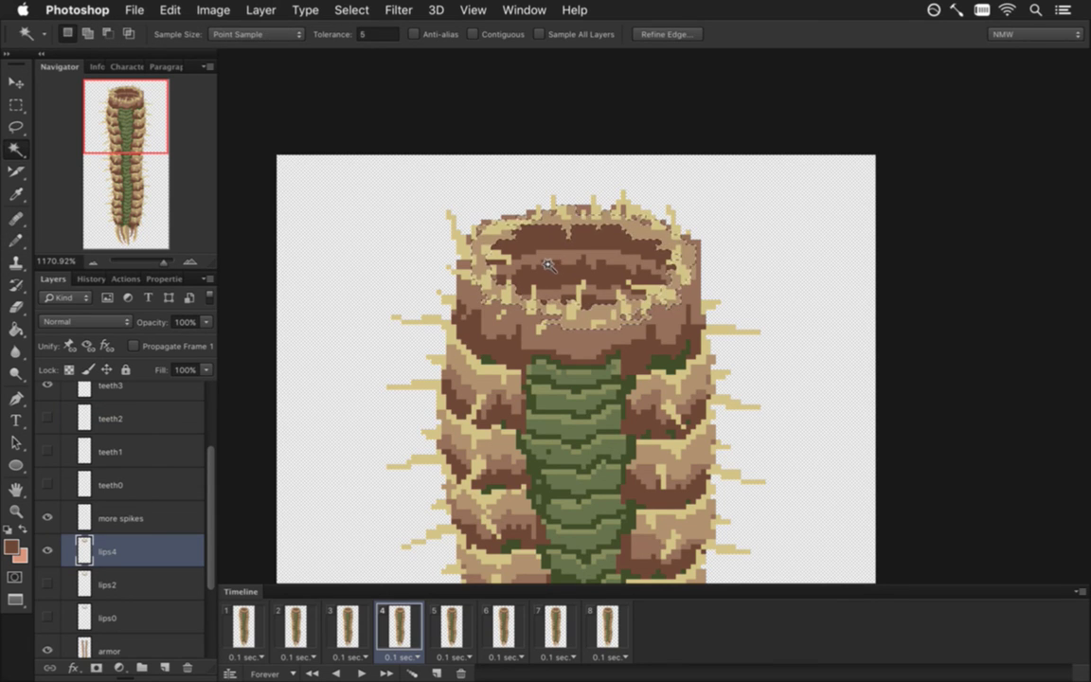
key("v")
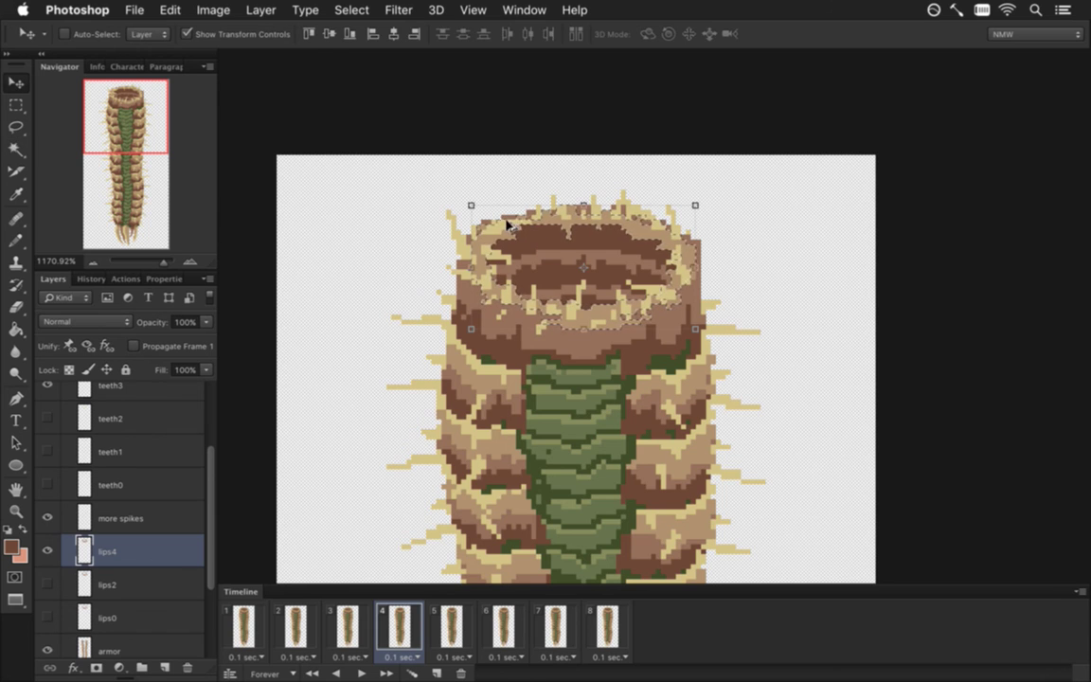
left_click_drag(492, 225, 496, 231)
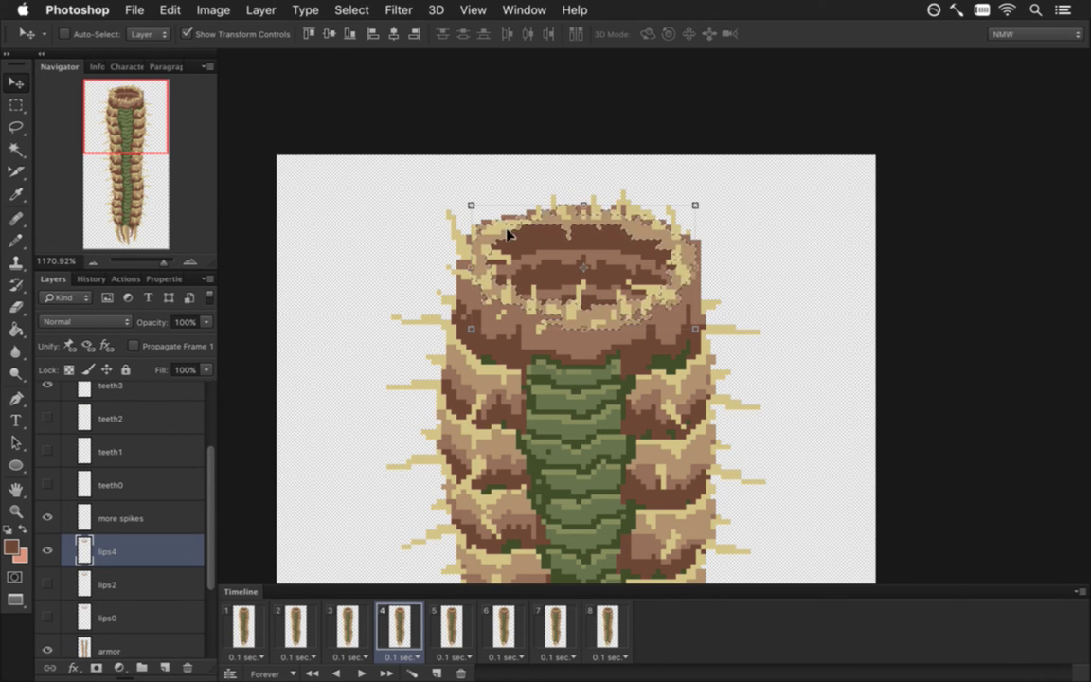
In frame 4, reduce the lips4 selection to the upper-right part of the rim and try to nudge it down one pixel.
left_click(17, 105)
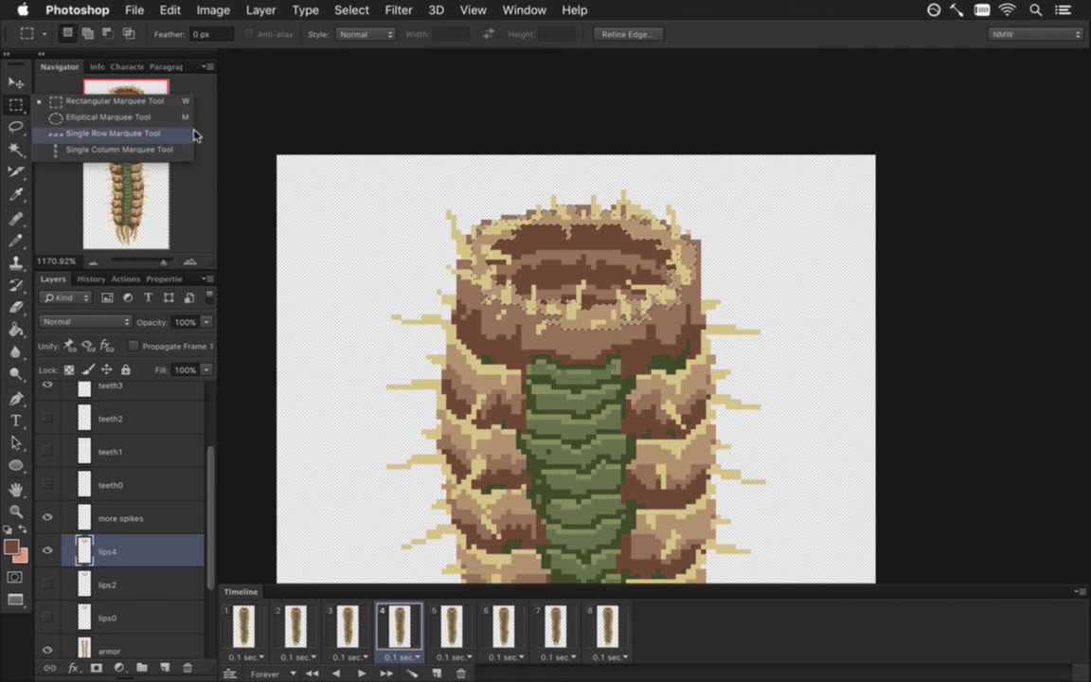
left_click(180, 101)
left_click_drag(438, 207, 565, 328)
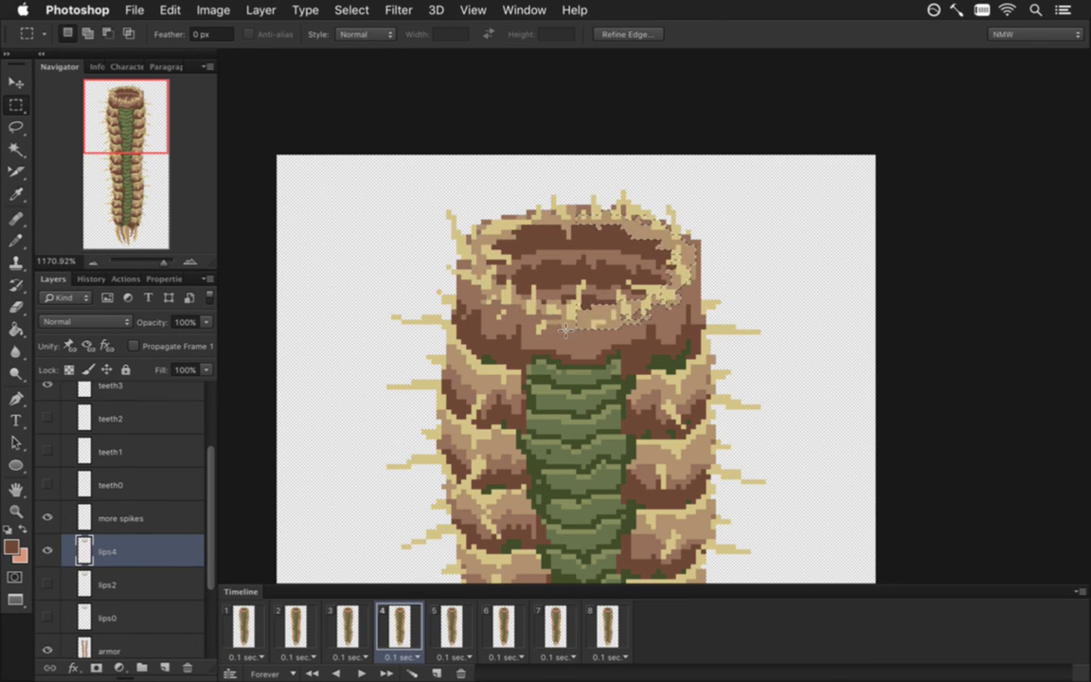
key("v")
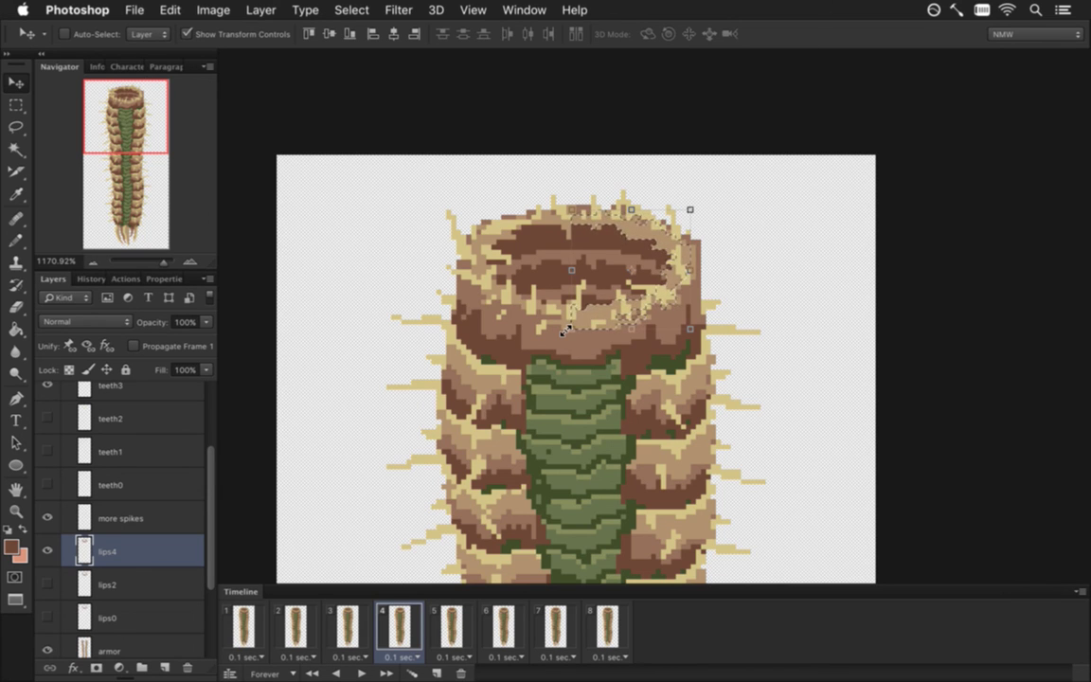
key("m")
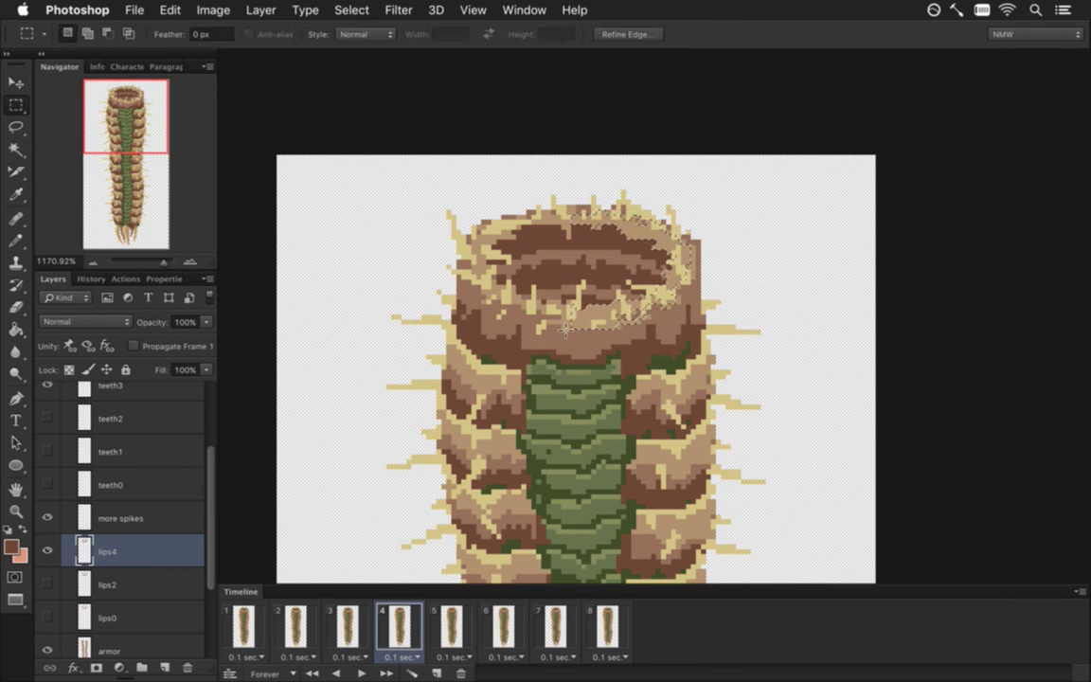
left_click_drag(562, 351, 710, 276)
key("v")
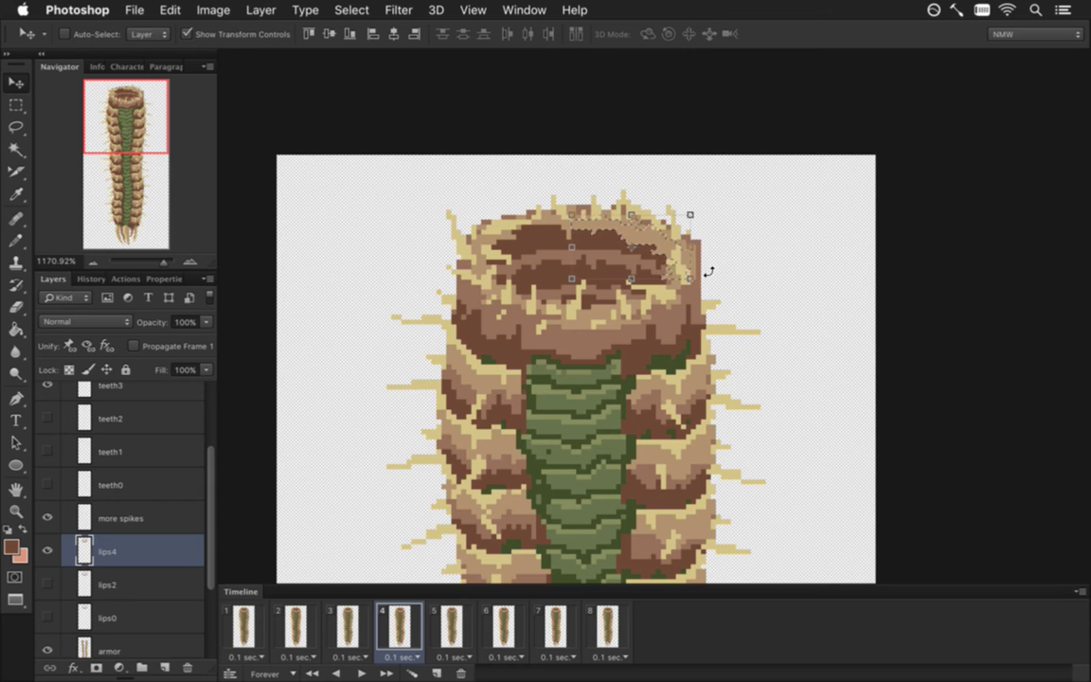
key("Up")
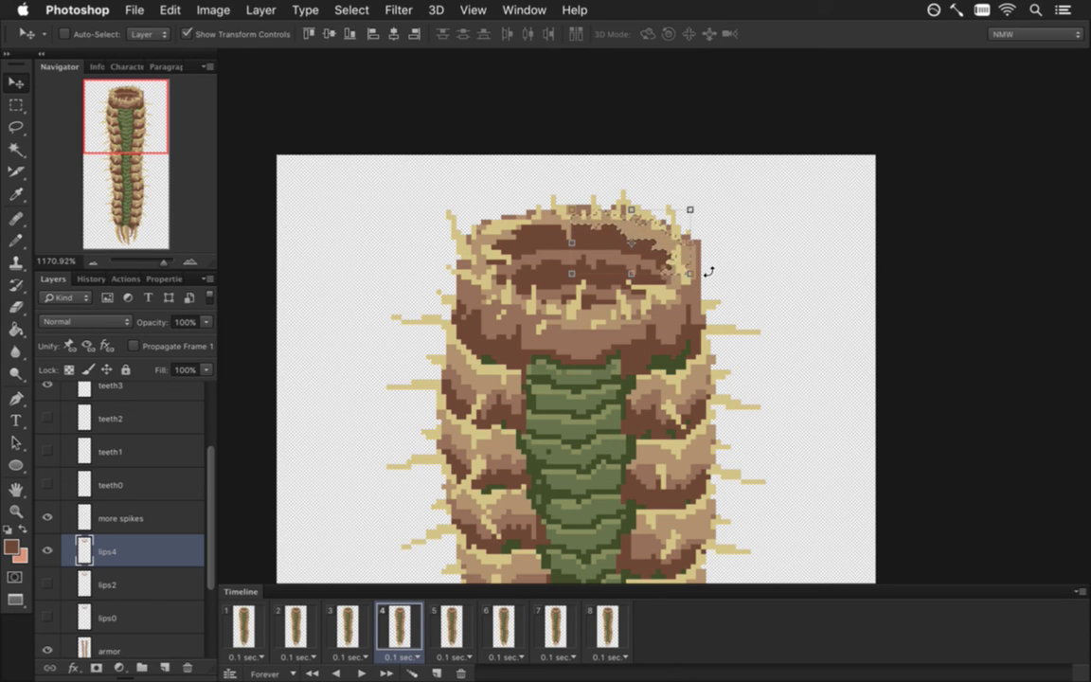
Select the lower-right part of the mouth rim on lips4 with a rectangular marquee and nudge it up one pixel.
key("m")
left_click_drag(561, 281, 709, 322)
key("v")
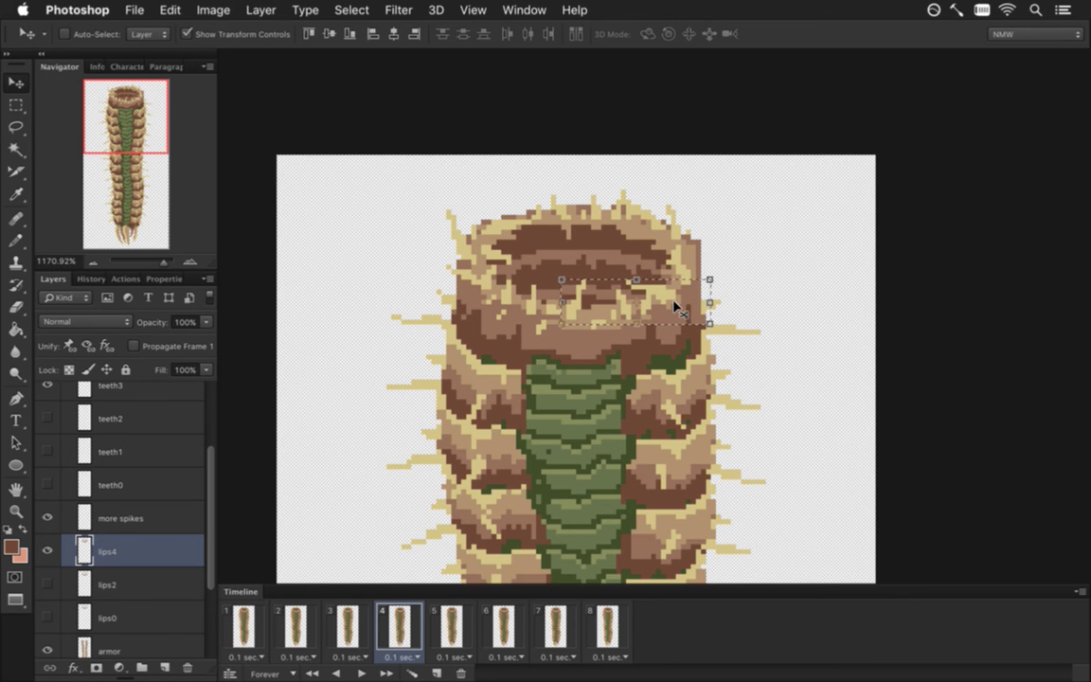
key("Up")
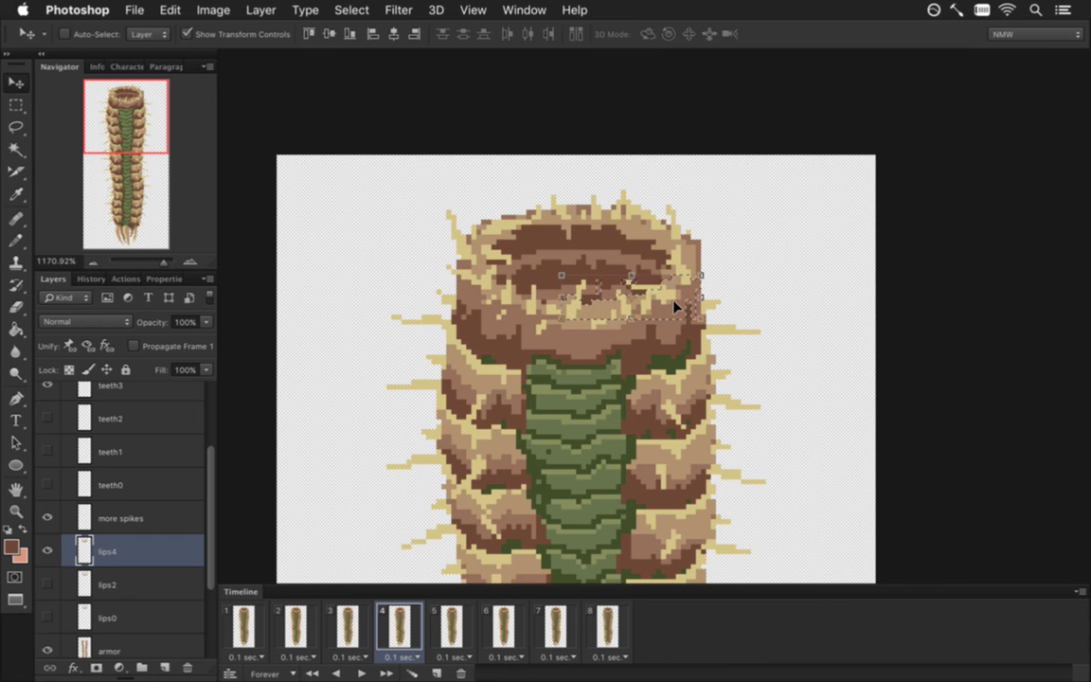
Select the lower-left part of the mouth rim on lips4 and nudge it one pixel to the right.
key("m")
key("ctrl+d")
left_click_drag(565, 324, 461, 263)
key("v")
key("Right")
key("Up")
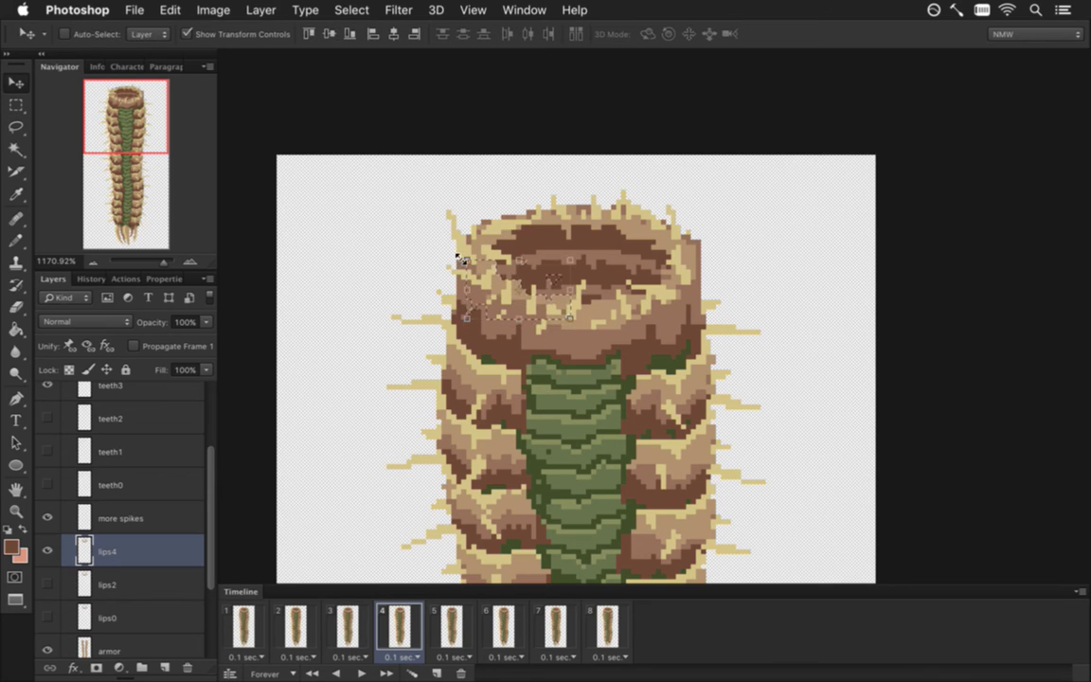
key("Down")
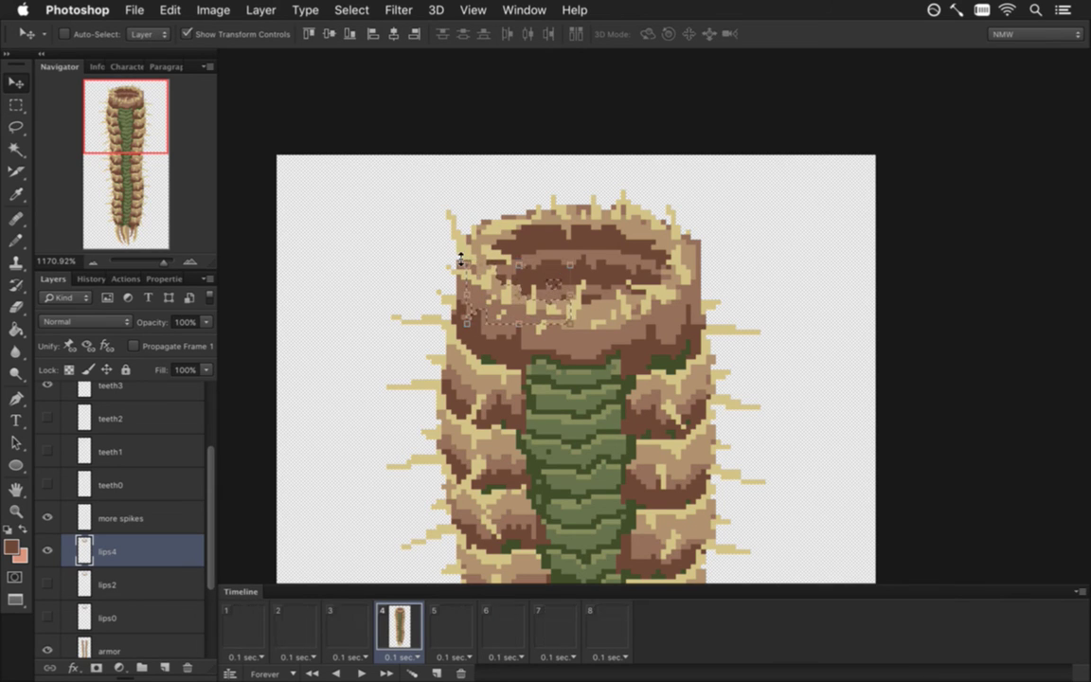
Select the upper-left part of the mouth rim on lips4, nudge it down and to the right, and deselect it.
key("m")
left_click(485, 230)
left_click_drag(440, 185, 556, 260)
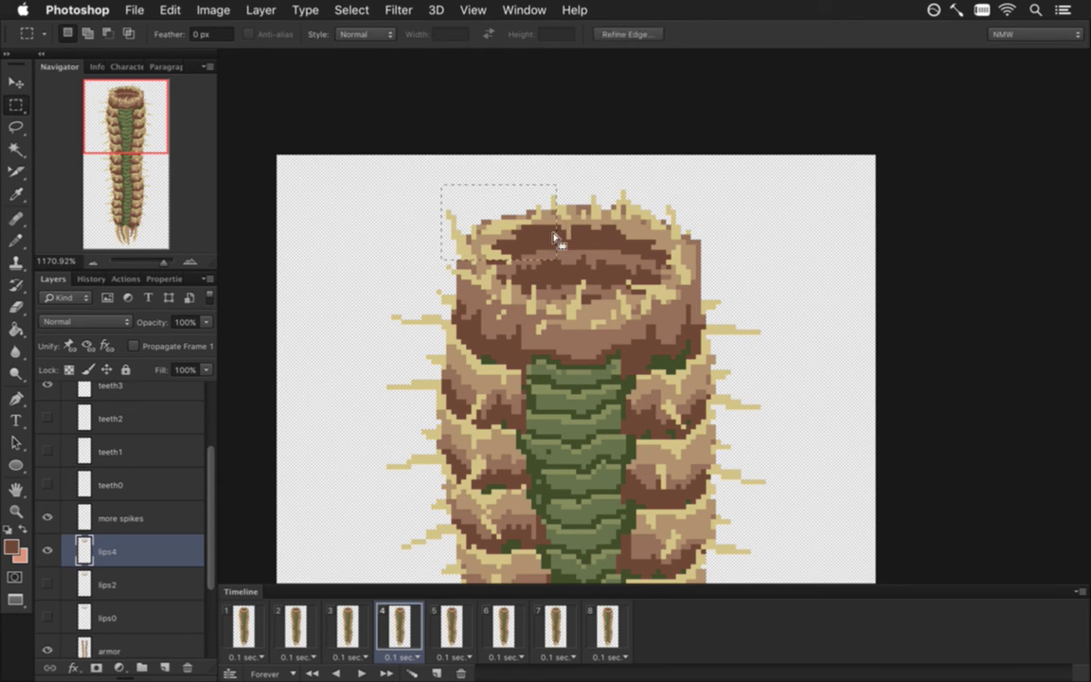
key("v")
key("Down")
key("Right")
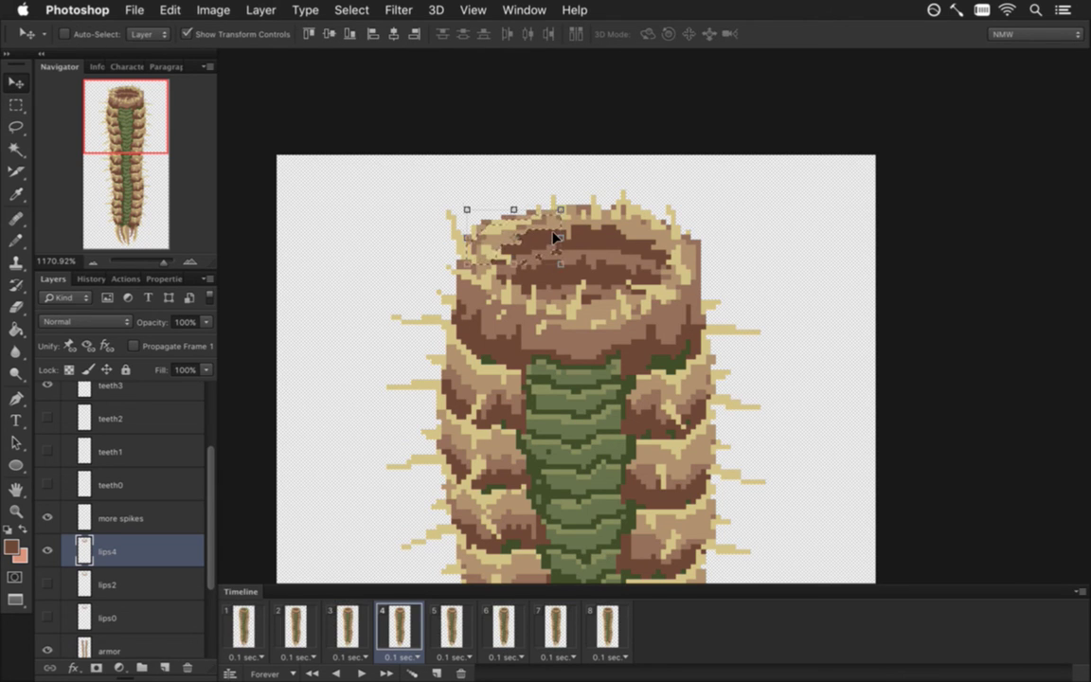
key("Right")
key("m")
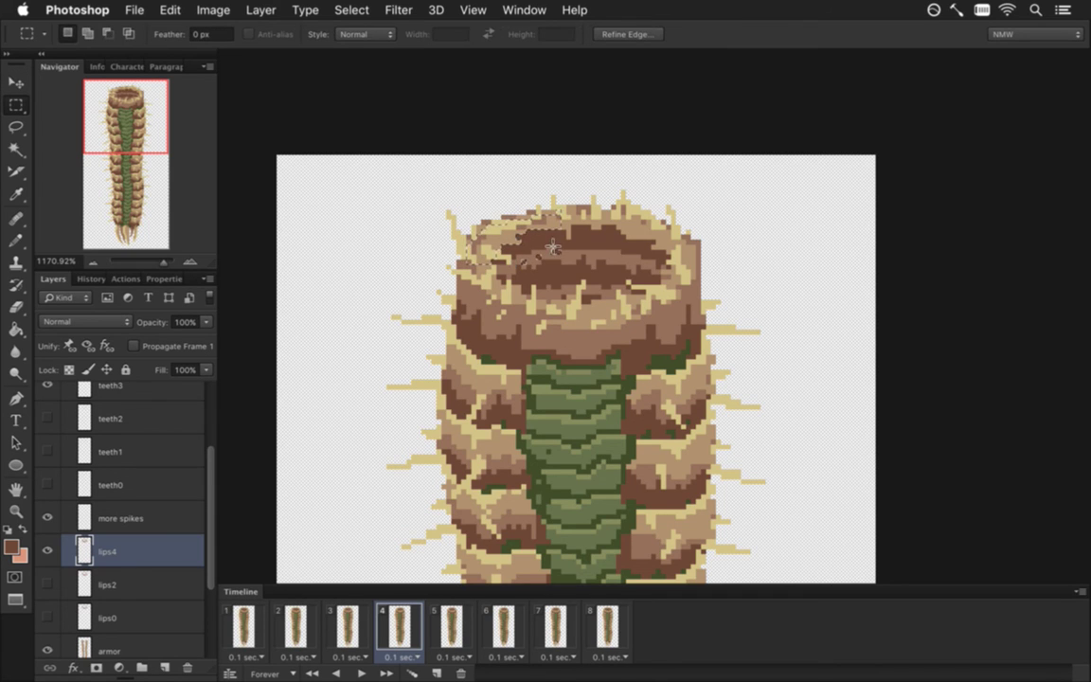
left_click(535, 177)
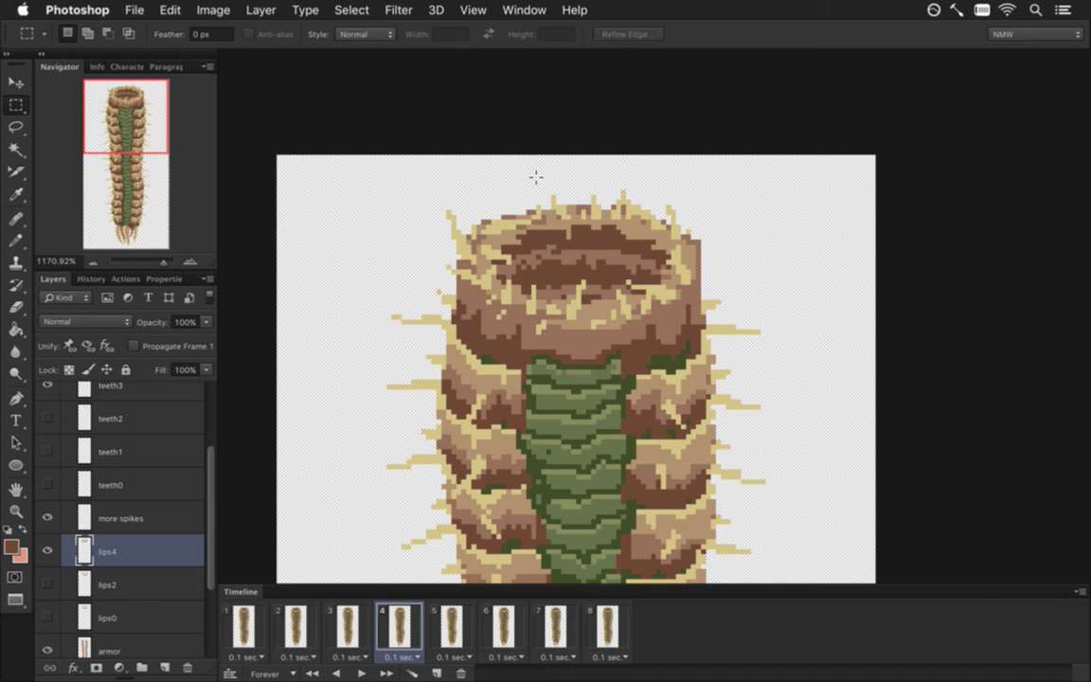
Play the mouth animation from frame 1 to check the adjusted rim, and stop the playback.
left_click(248, 631)
left_click(361, 670)
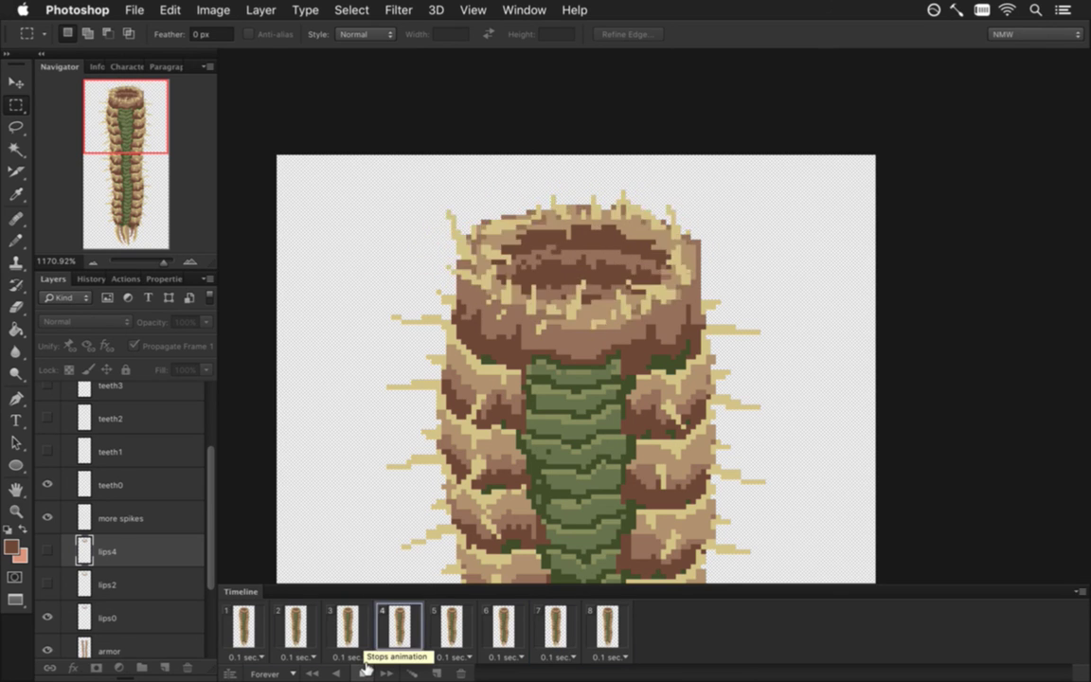
left_click(364, 670)
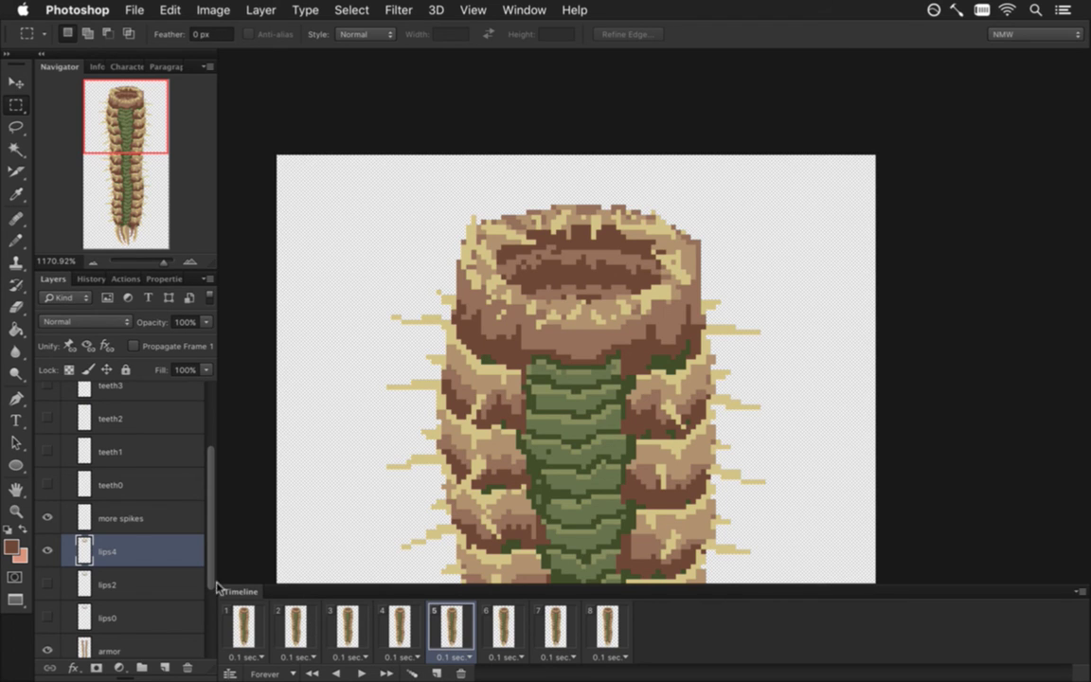
In frame 5, hide lips4 and erase the top row of rim pixels and the upper-right corner pixels on the skin layer.
left_click(47, 549)
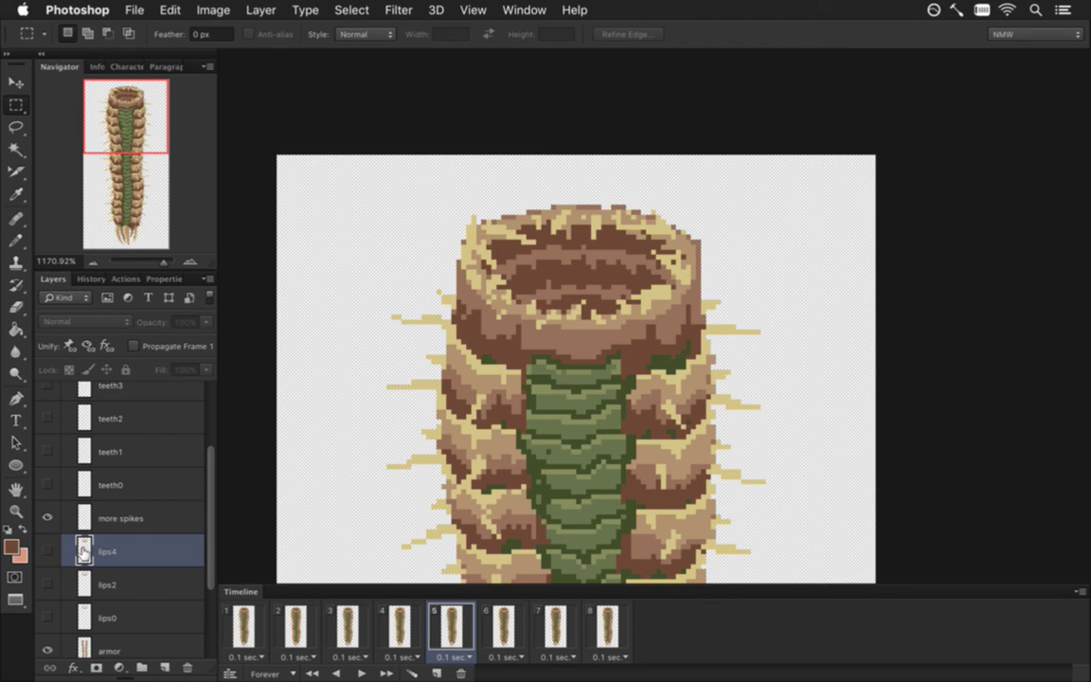
scroll(210, 530, "down", 5)
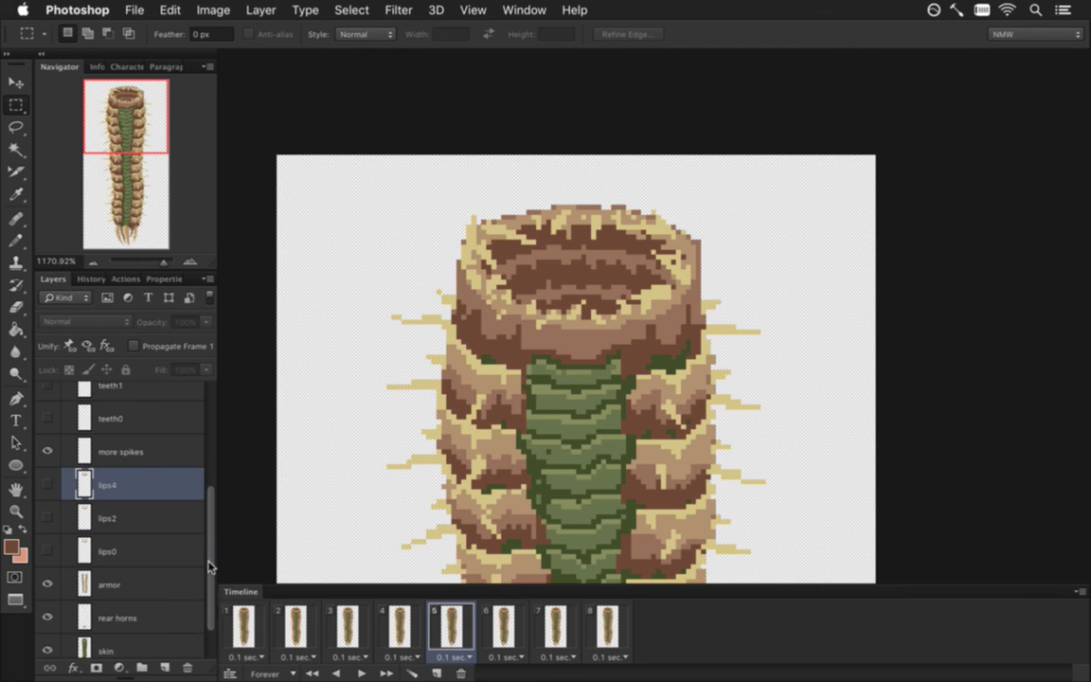
left_click(123, 549)
left_click(50, 546)
left_click(50, 545)
left_click(107, 601)
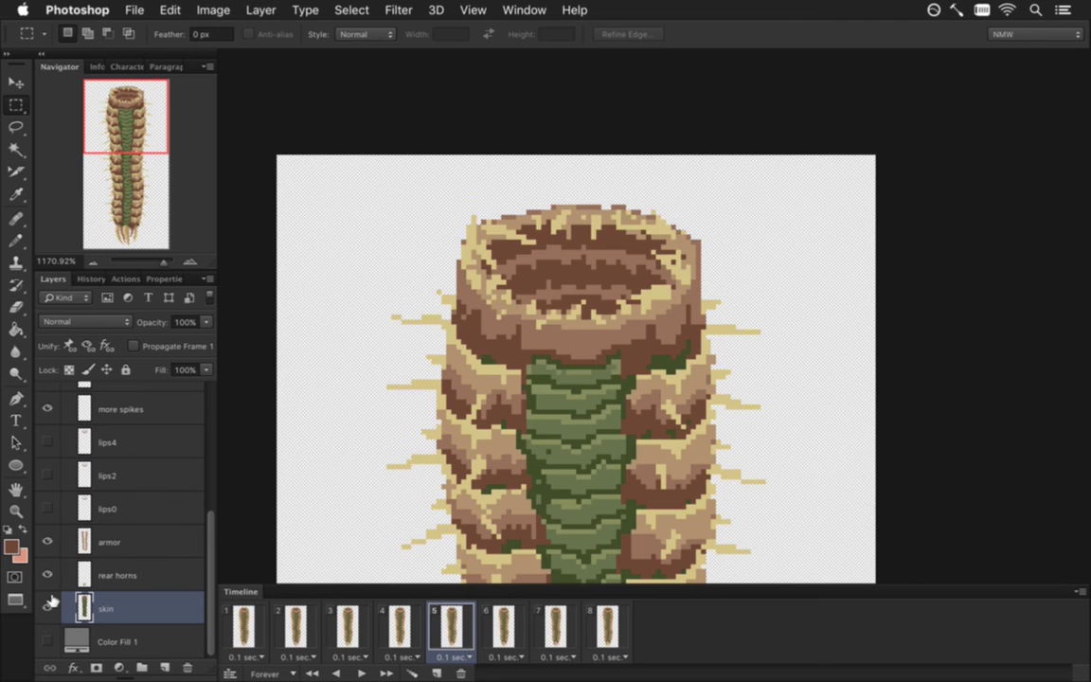
left_click(48, 597)
left_click(49, 603)
key("e")
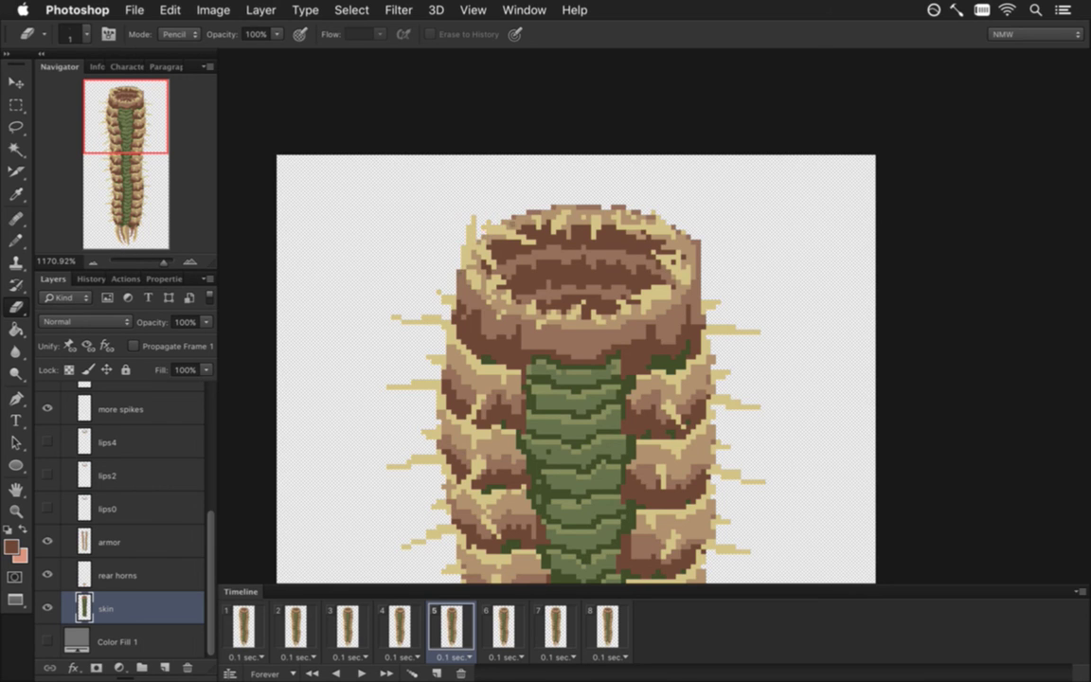
left_click_drag(559, 207, 626, 208)
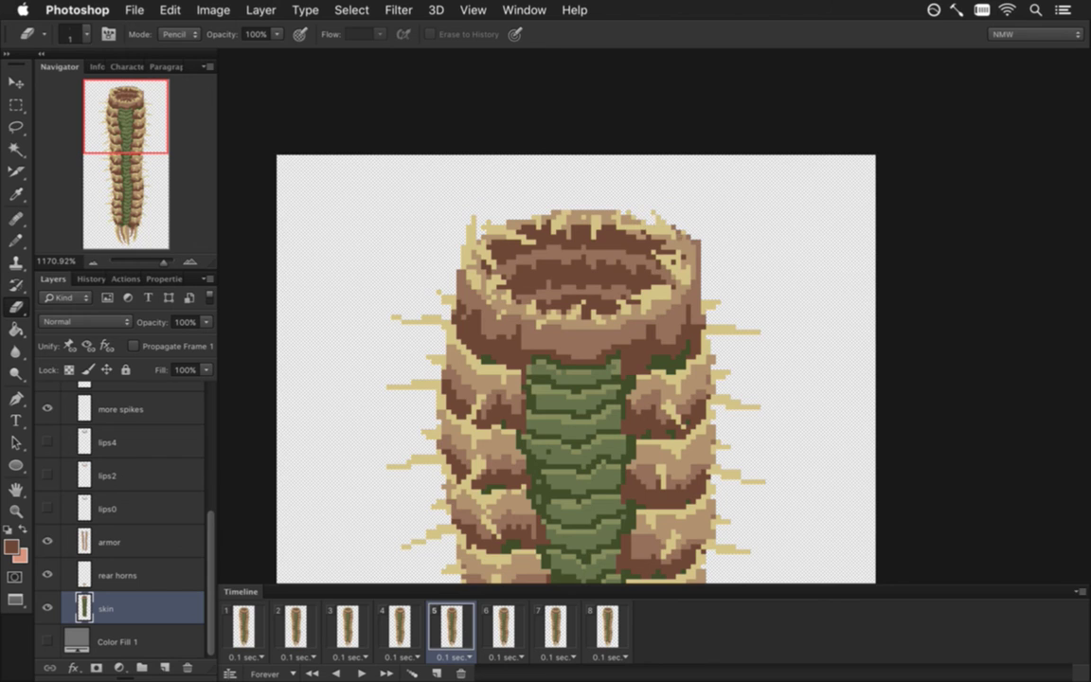
left_click_drag(702, 268, 687, 241)
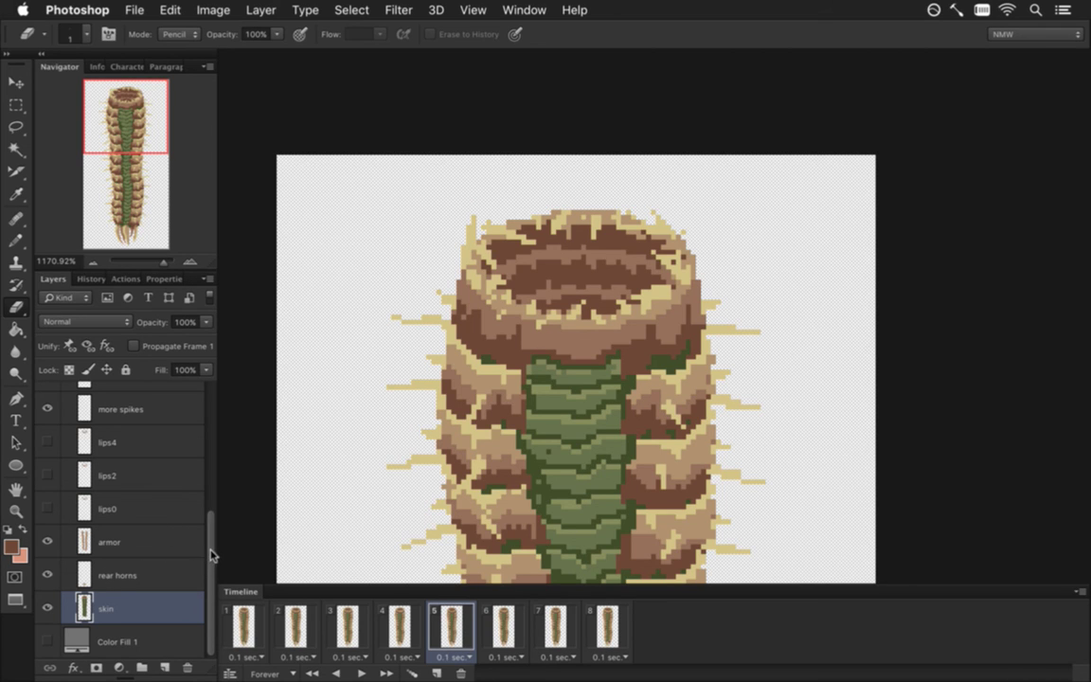
Show lips4 again in frame 5, erase the top row of its rim pixels, and preview the animation.
scroll(193, 484, "up", 3)
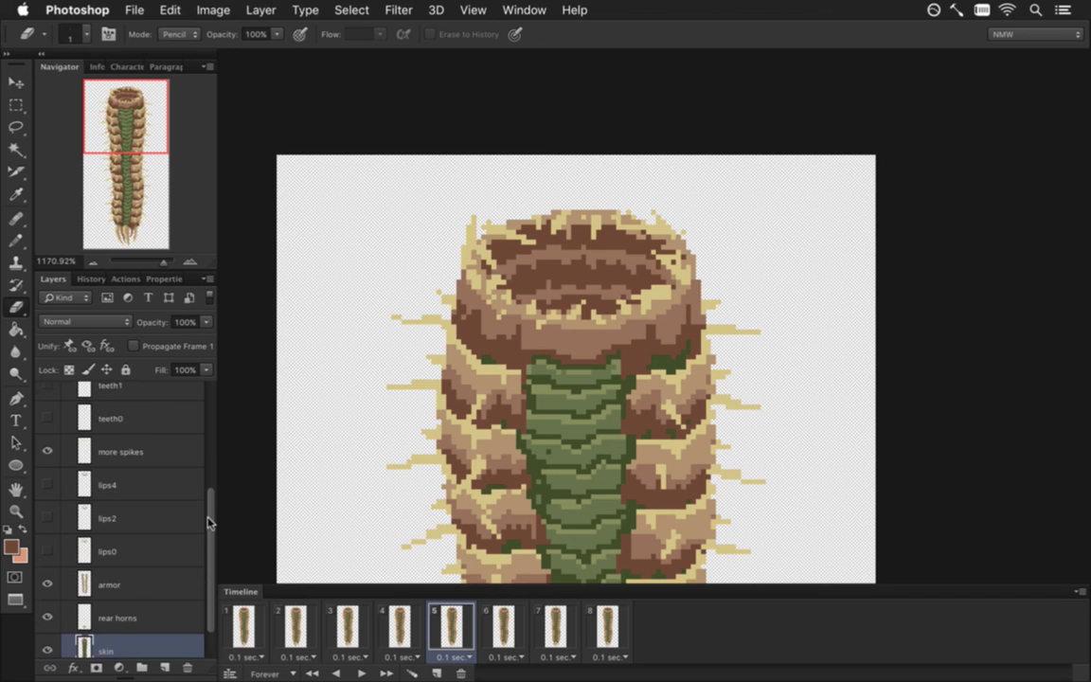
left_click(47, 484)
left_click(48, 482)
left_click(47, 482)
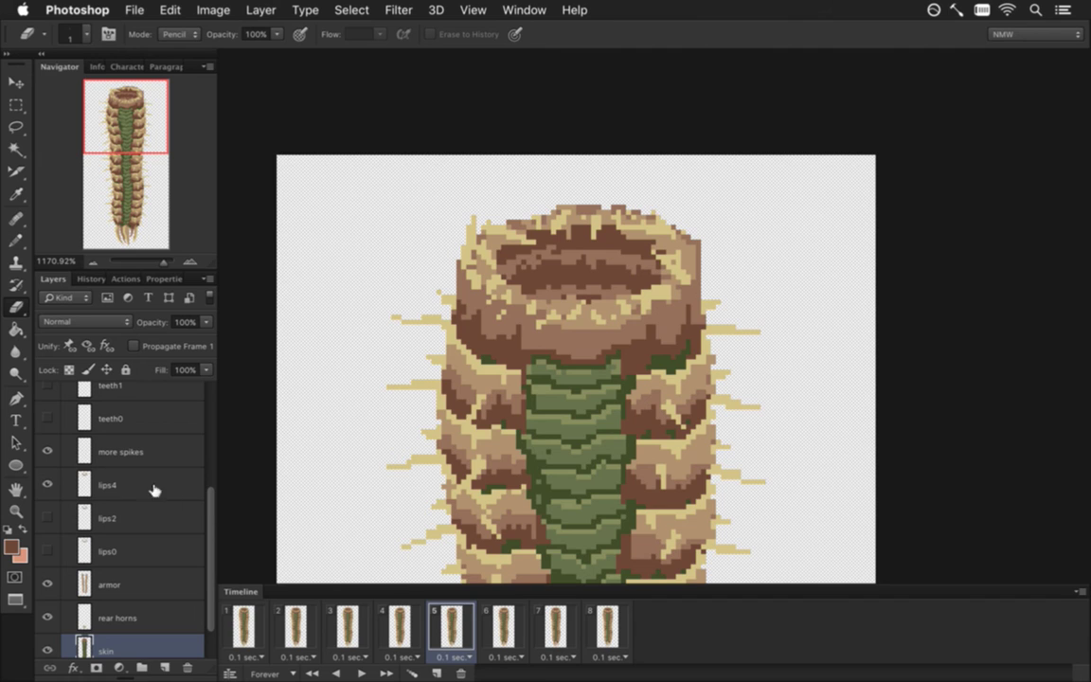
left_click_drag(210, 499, 205, 441)
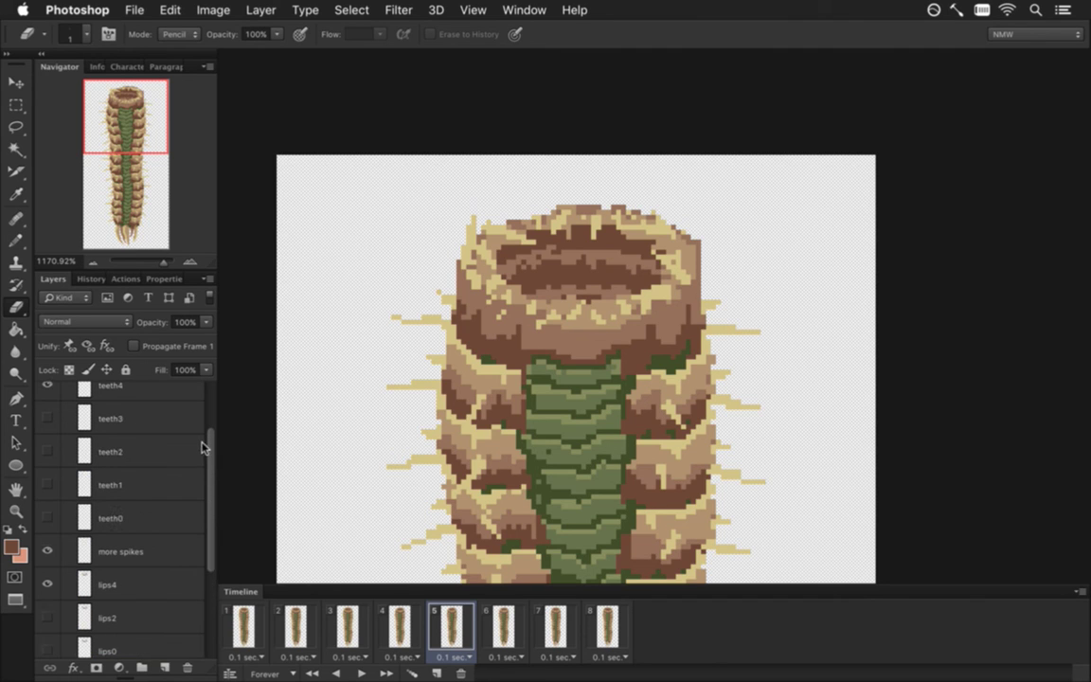
left_click(142, 581)
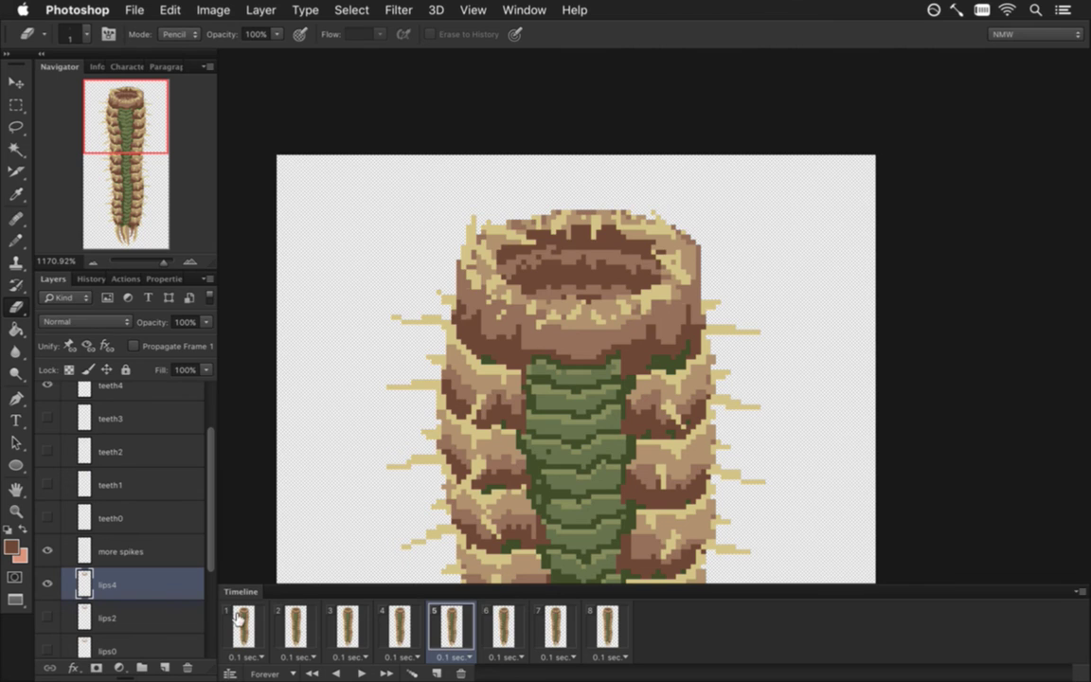
left_click(361, 673)
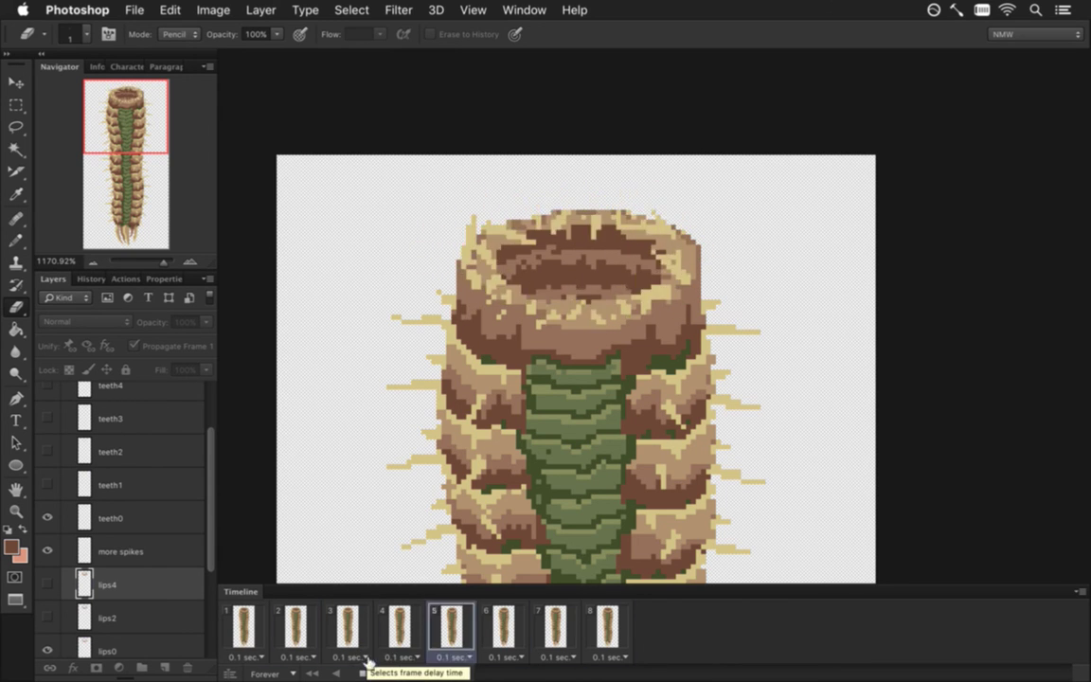
left_click(363, 672)
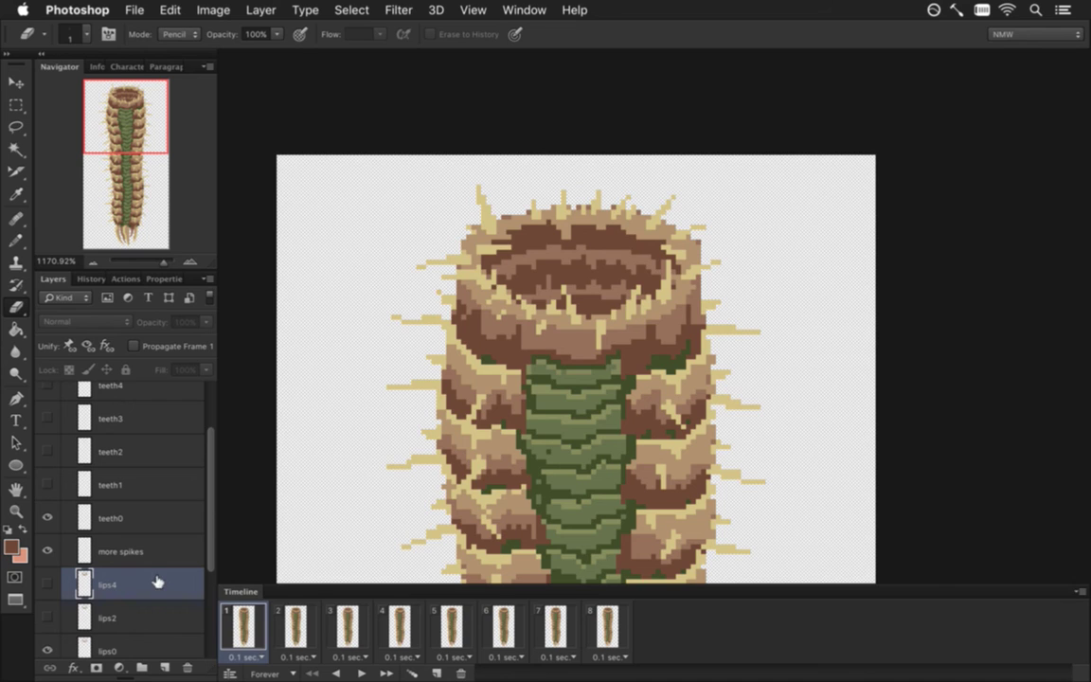
In frame 5, sample the dark brown inside the mouth and paint pixels along the opening's upper-left edge on lips4.
left_click(451, 625)
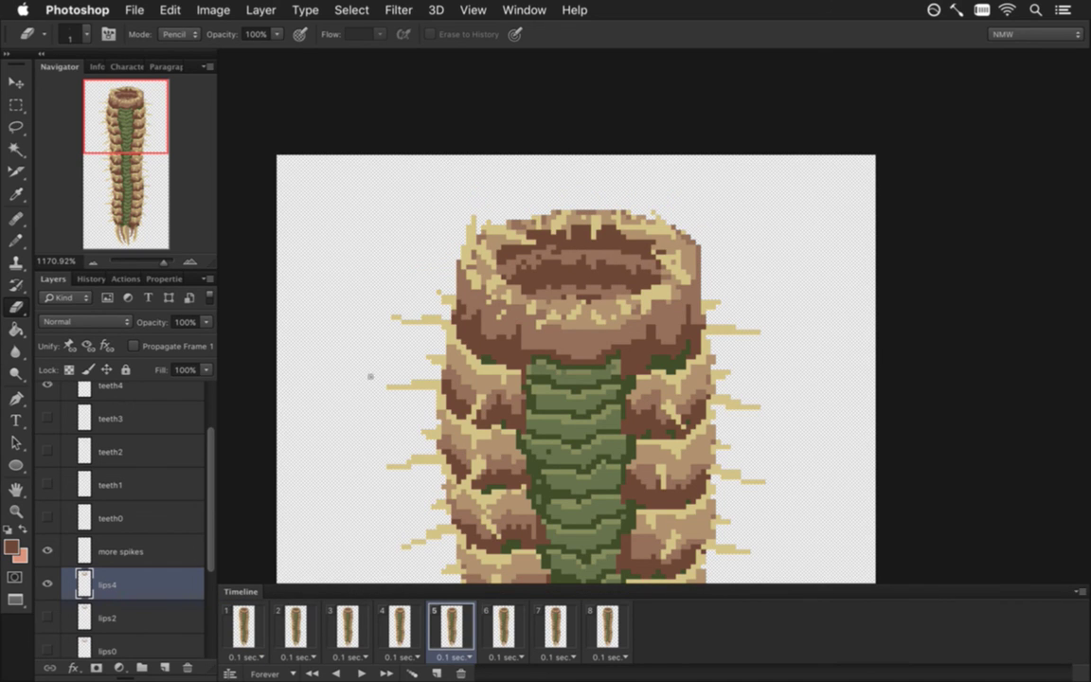
key("i")
left_click(565, 251)
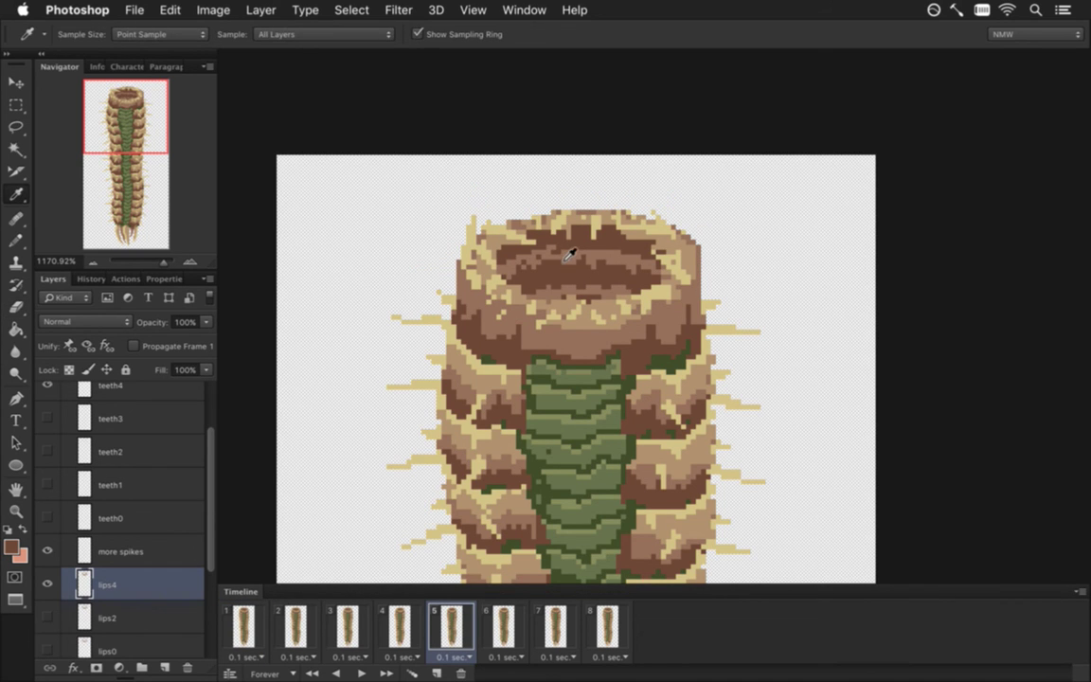
key("b")
left_click(502, 231)
left_click_drag(498, 222, 482, 238)
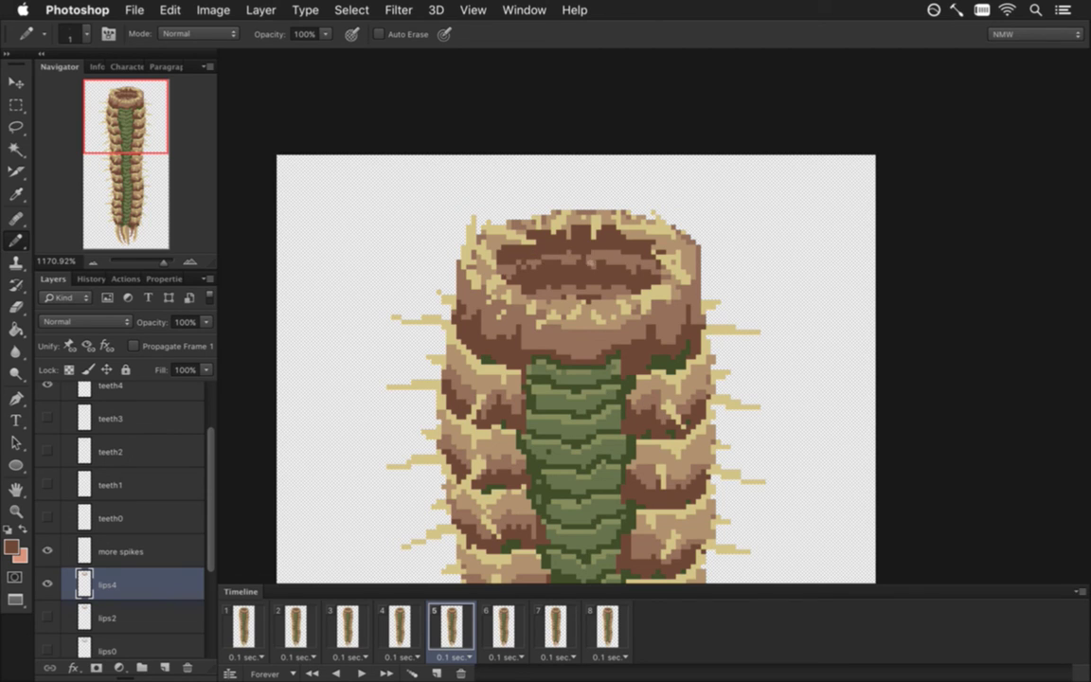
Sample the lighter brown, retouch a few pixels inside the mouth on lips4, and play the animation to check them.
key("i")
left_click(559, 242)
key("b")
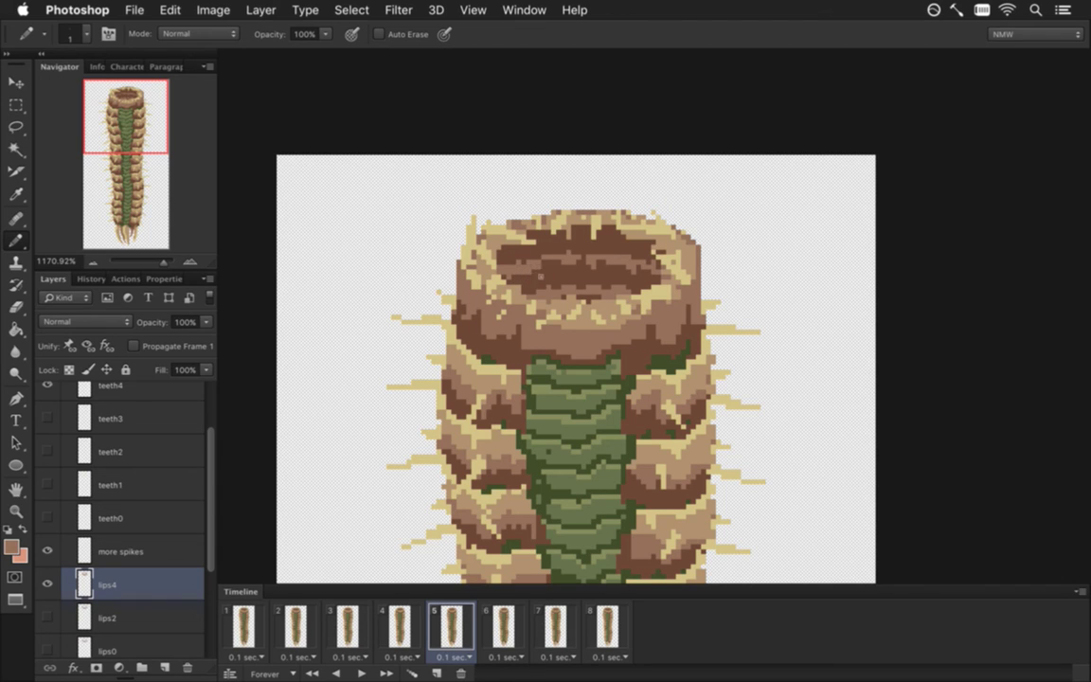
left_click_drag(597, 262, 604, 263)
left_click(360, 673)
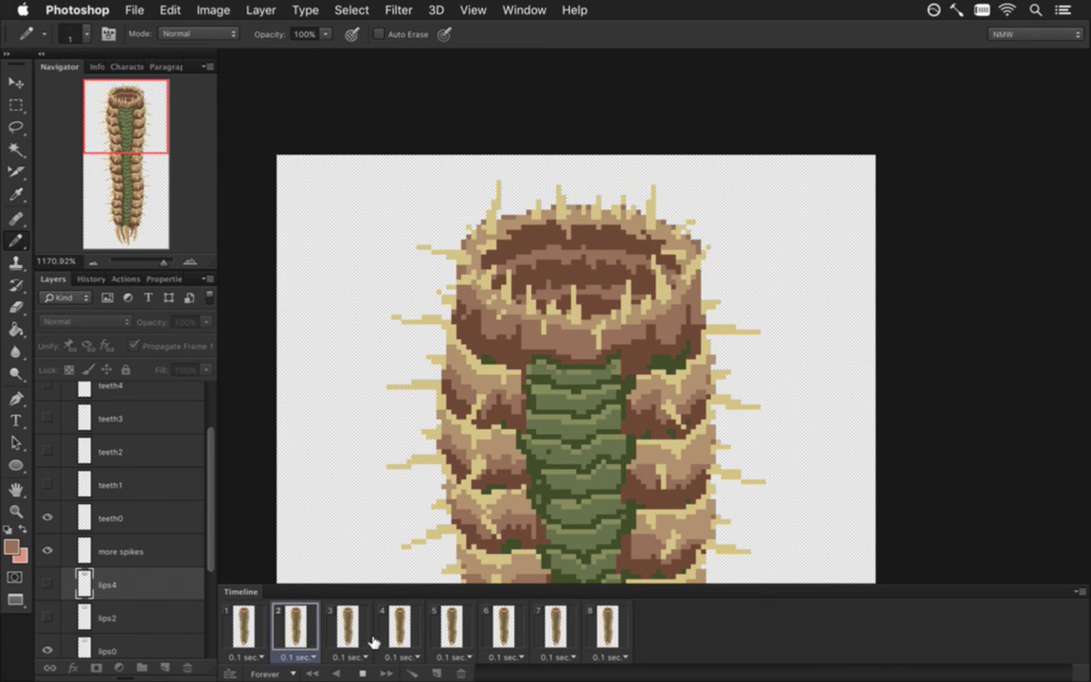
left_click(364, 669)
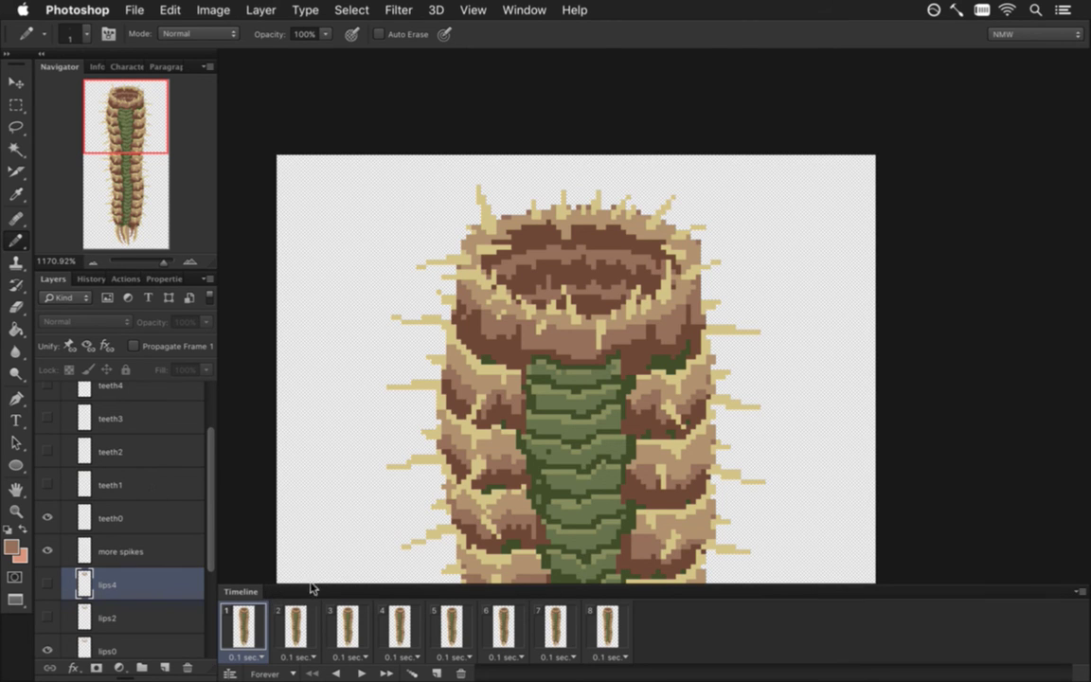
Select all eight animation frames and make the clipped shading layer, Layer 1, active.
left_click(594, 625, "shift")
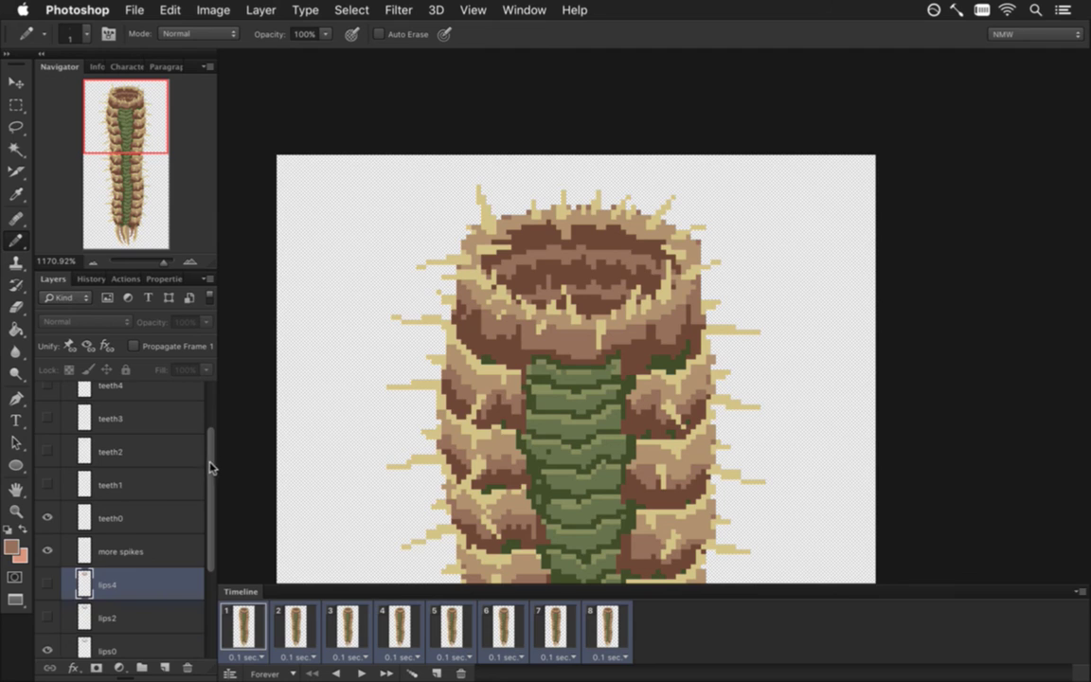
left_click_drag(210, 466, 202, 394)
left_click(85, 433)
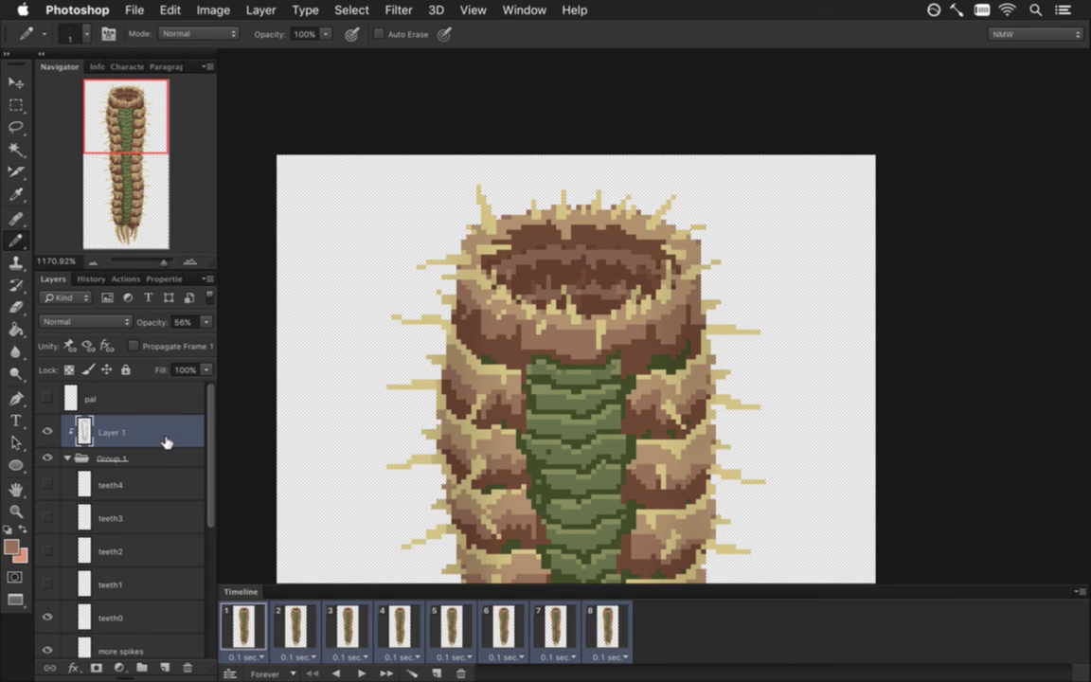
Step through the frames up to frame 8 and return to frame 1, examining the shading around the mouth.
left_click(265, 620)
left_click(289, 624)
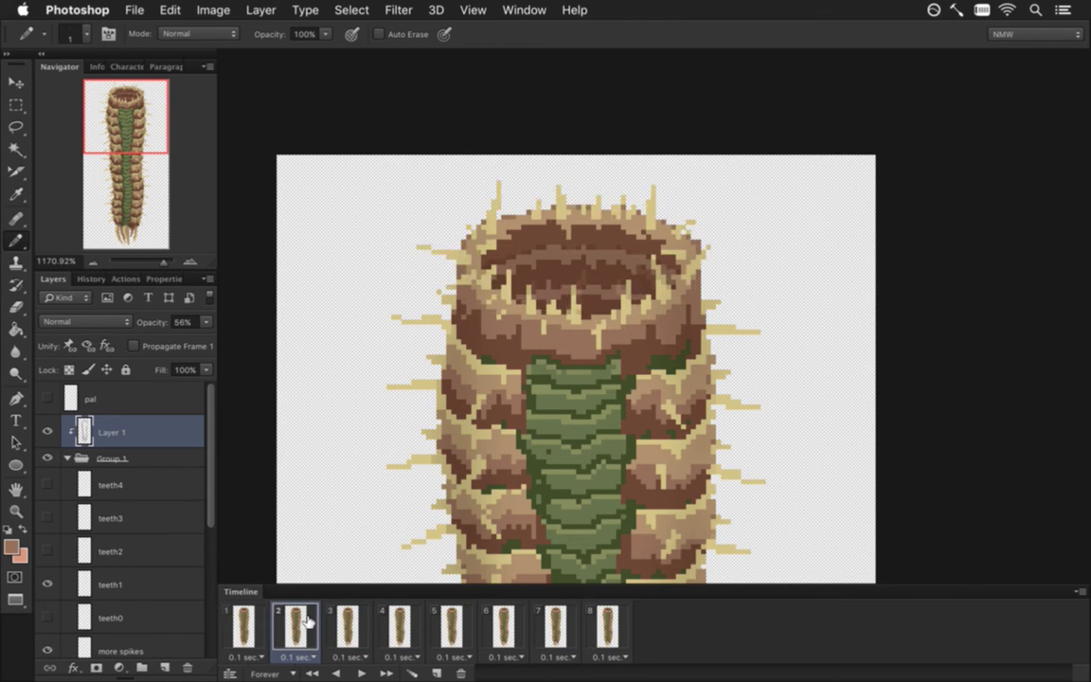
left_click(351, 628)
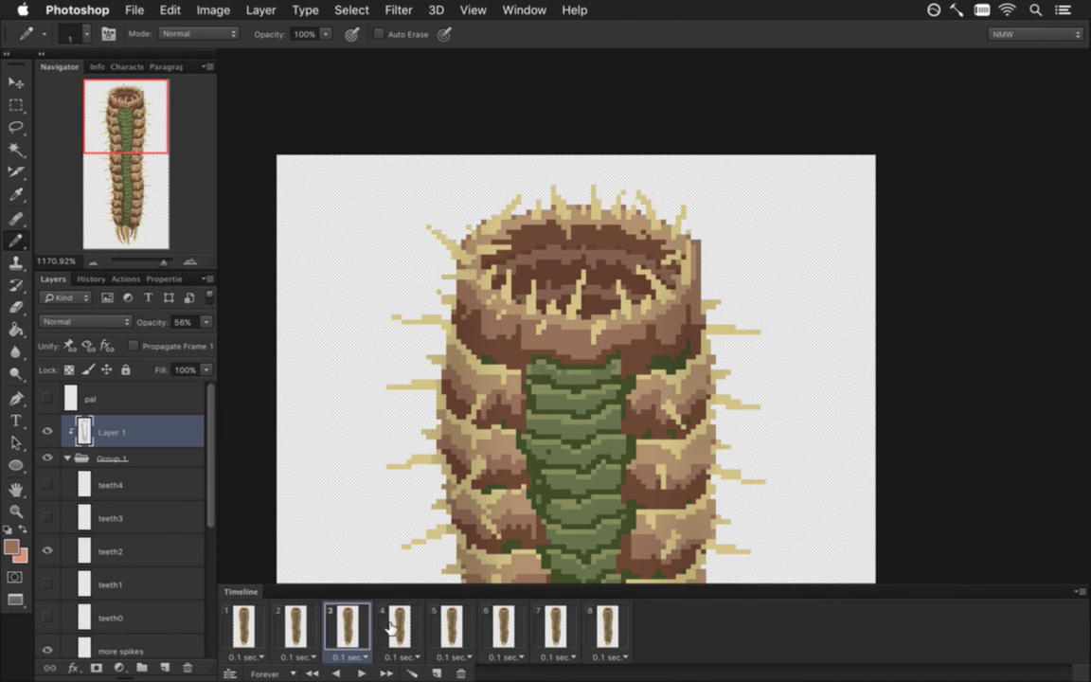
left_click(397, 631)
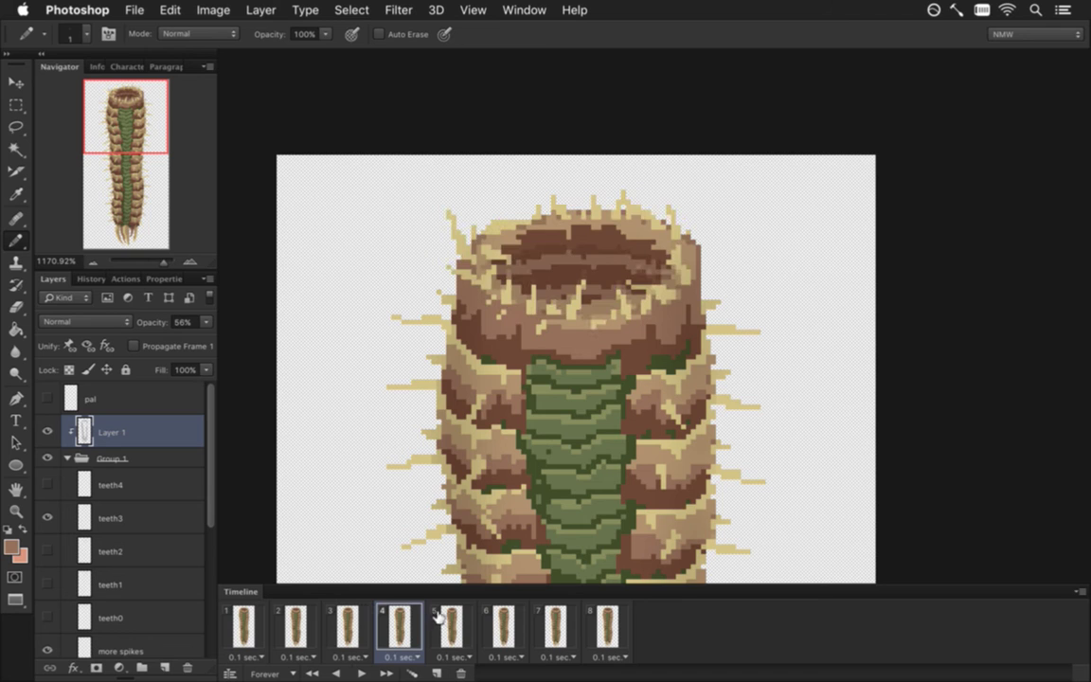
left_click(441, 620)
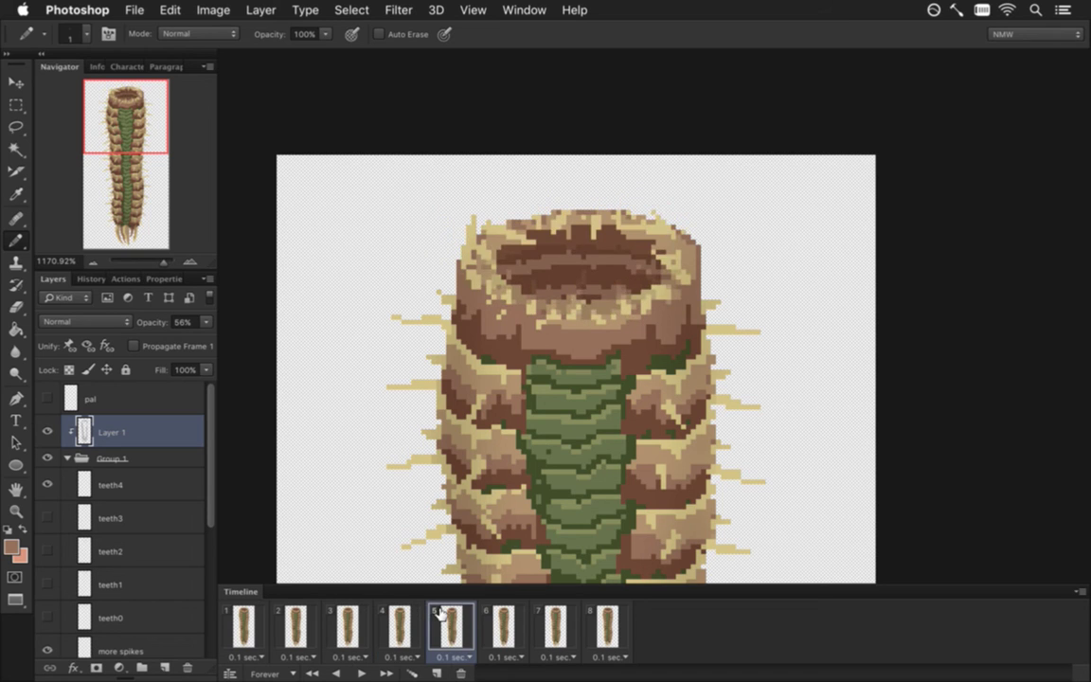
left_click(495, 625)
left_click(558, 625)
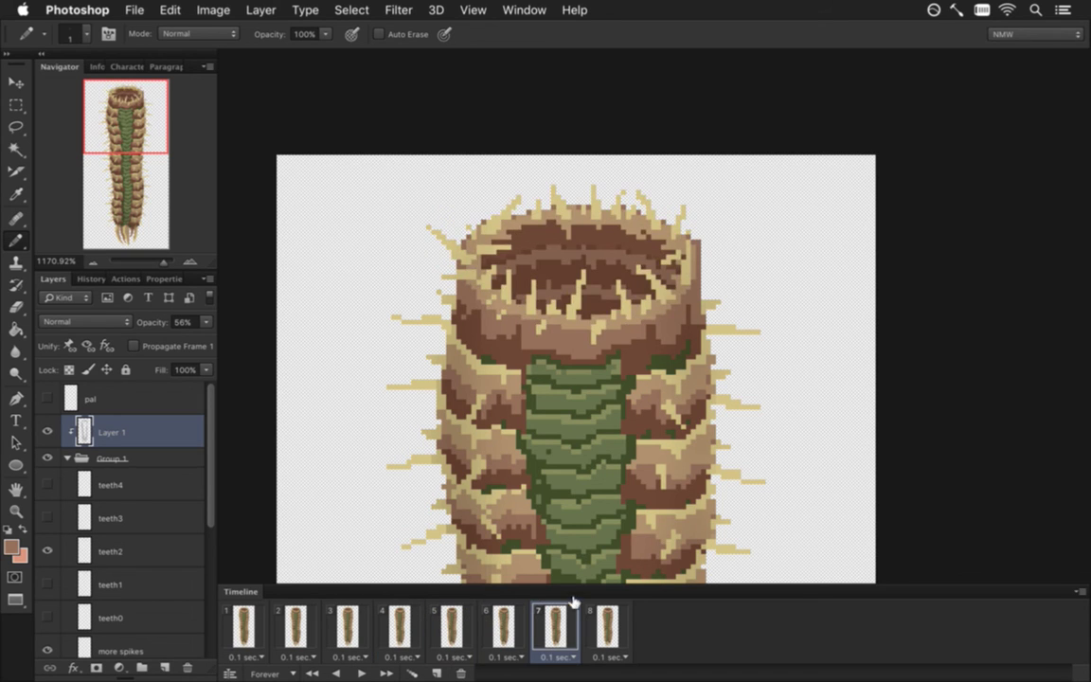
left_click(606, 624)
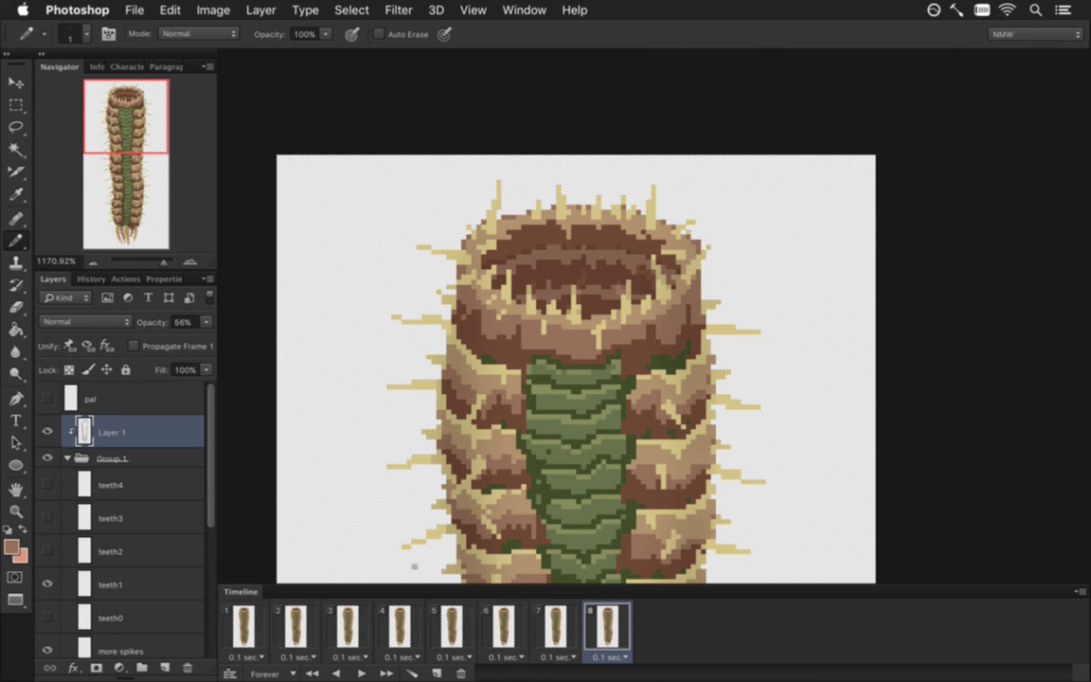
left_click(245, 622)
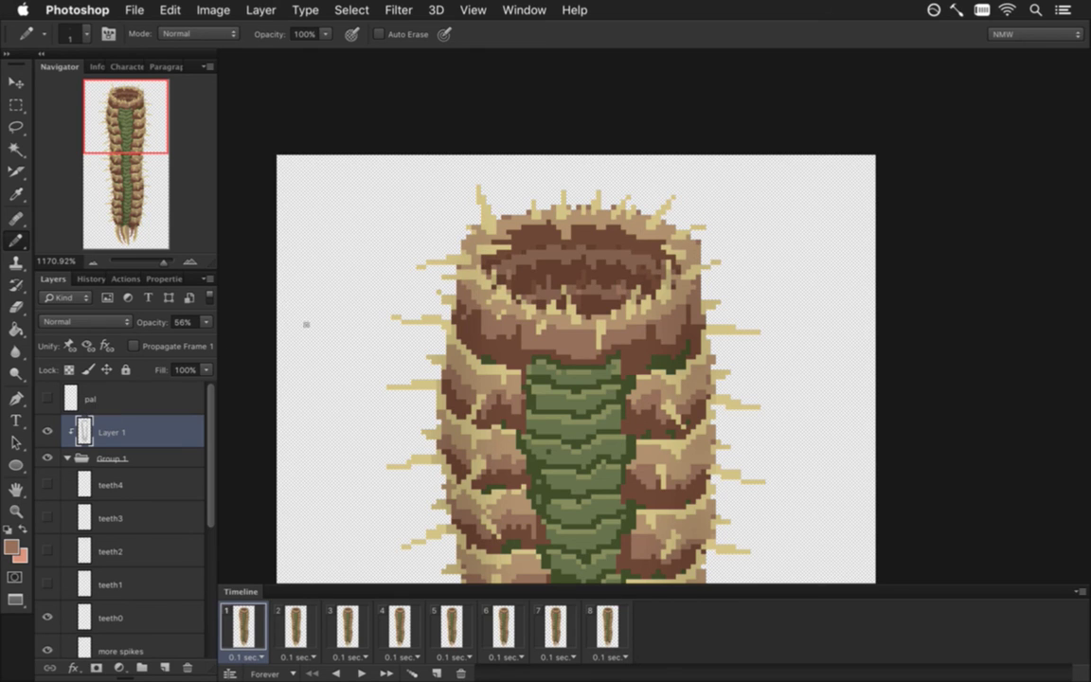
Erase the shading inside the mouth on Layer 1 with a 2-pixel eraser and save the file.
key("e")
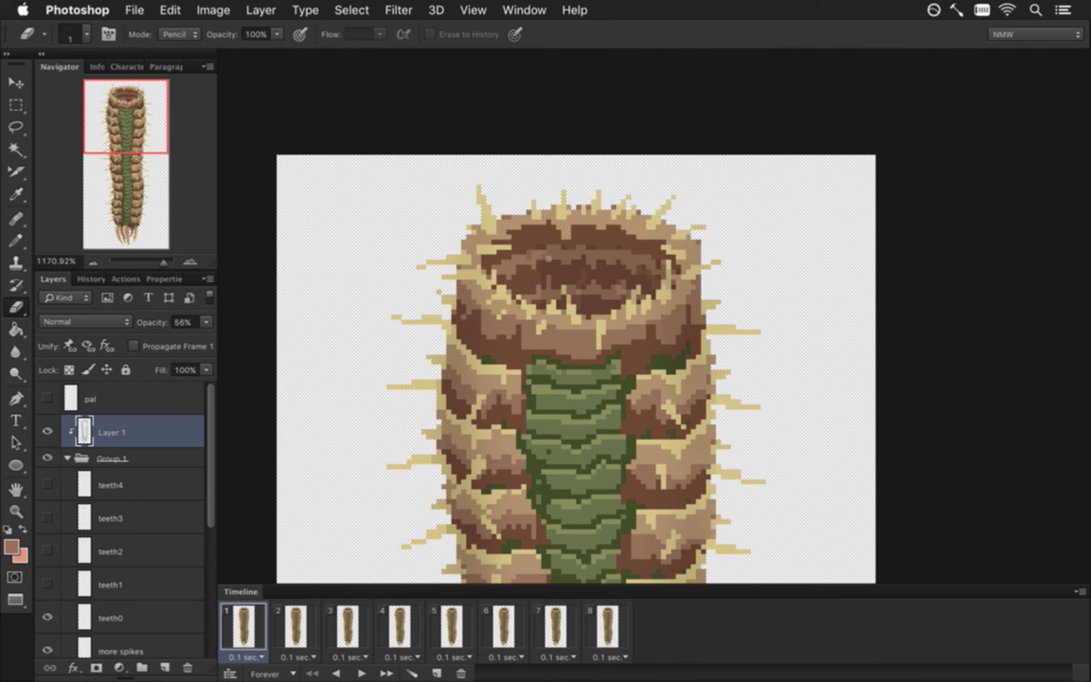
key("bracketright")
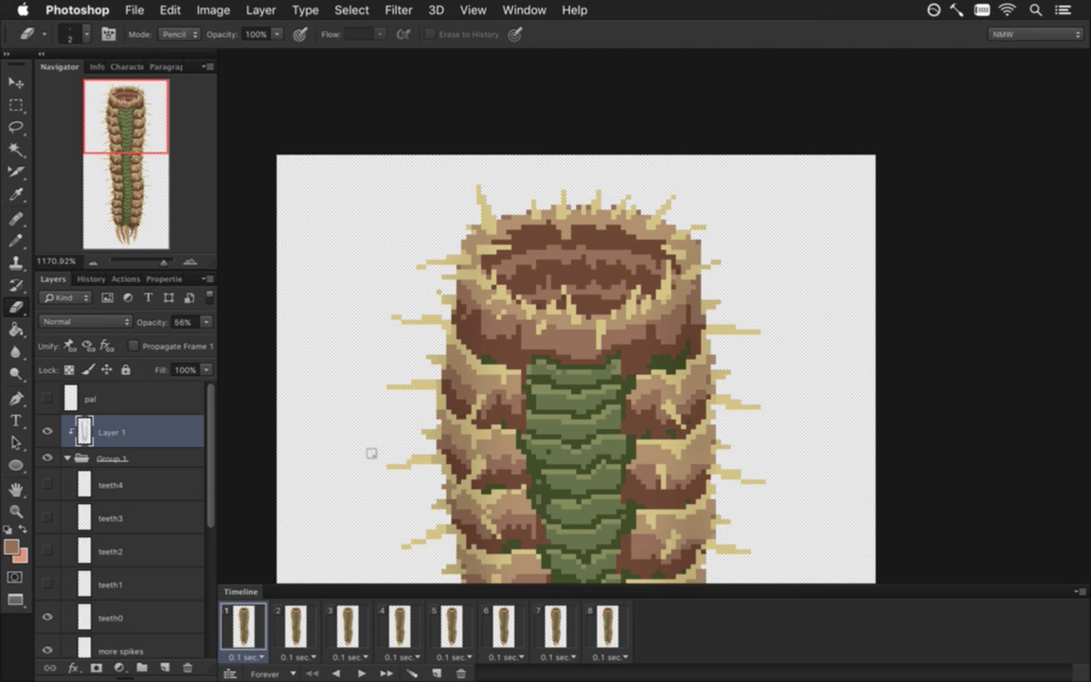
key("super+s")
Toggle Layer 1's visibility off and on to compare the worm with and without its shading.
left_click(47, 431)
left_click(49, 432)
left_click(48, 432)
left_click(48, 432)
Make the skin layer active and toggle its visibility to check which mouth pixels it holds.
left_click_drag(212, 463, 209, 584)
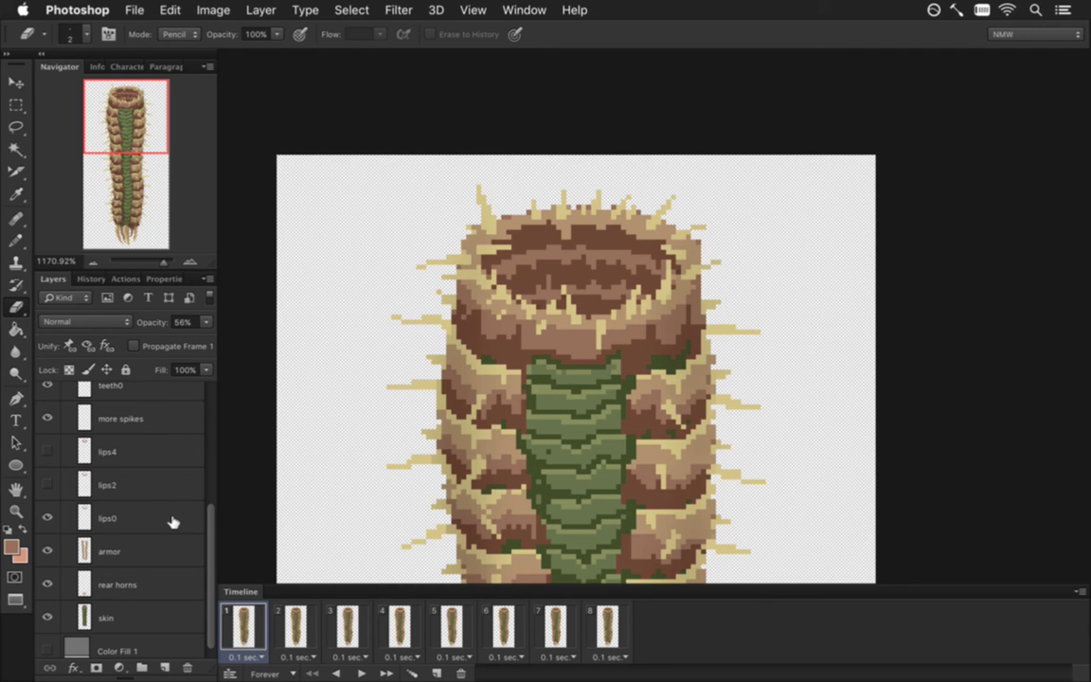
left_click(81, 616)
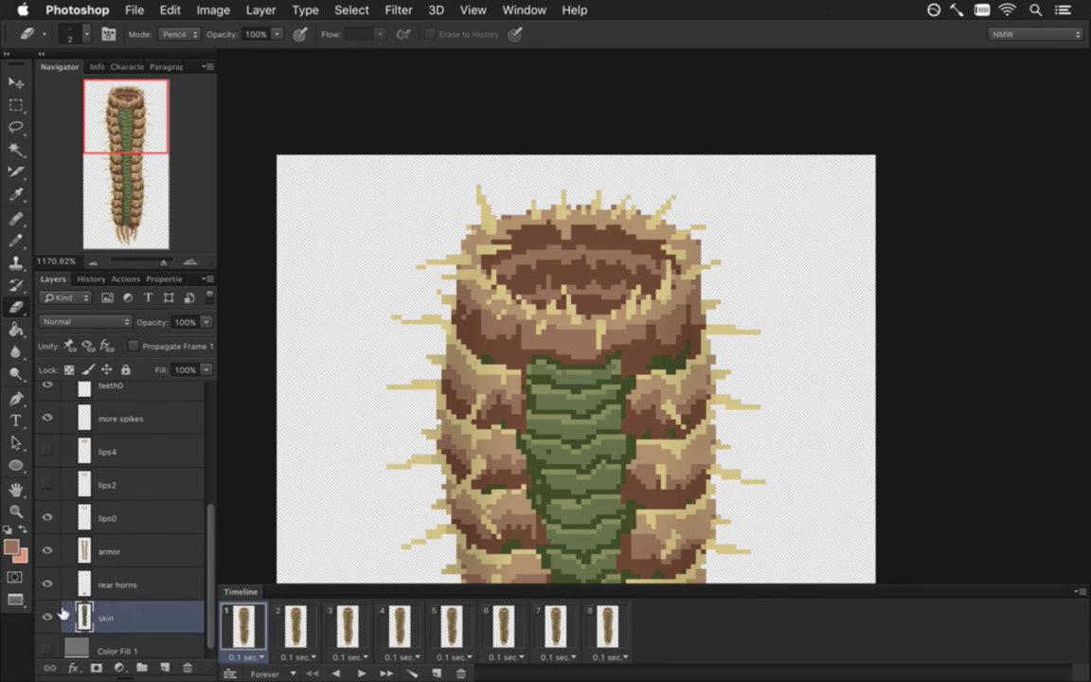
left_click(48, 616)
left_click(49, 616)
Sample the dark brown inside the mouth and change the foreground color to hue 0° with a much lower brightness.
key("i")
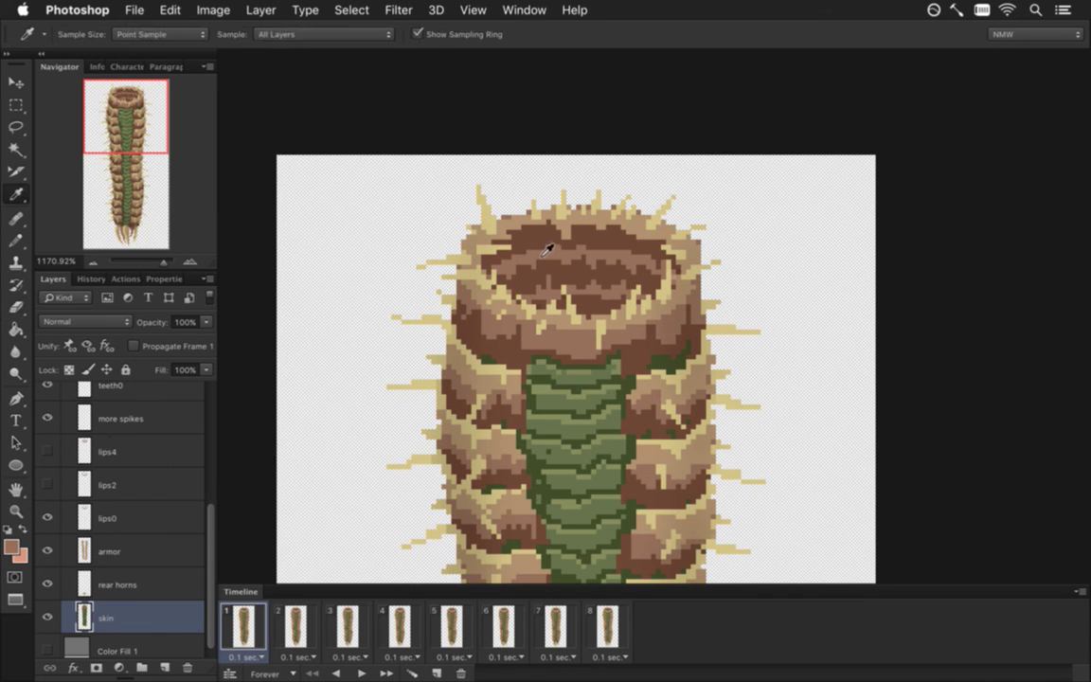
left_click(482, 216)
left_click(12, 546)
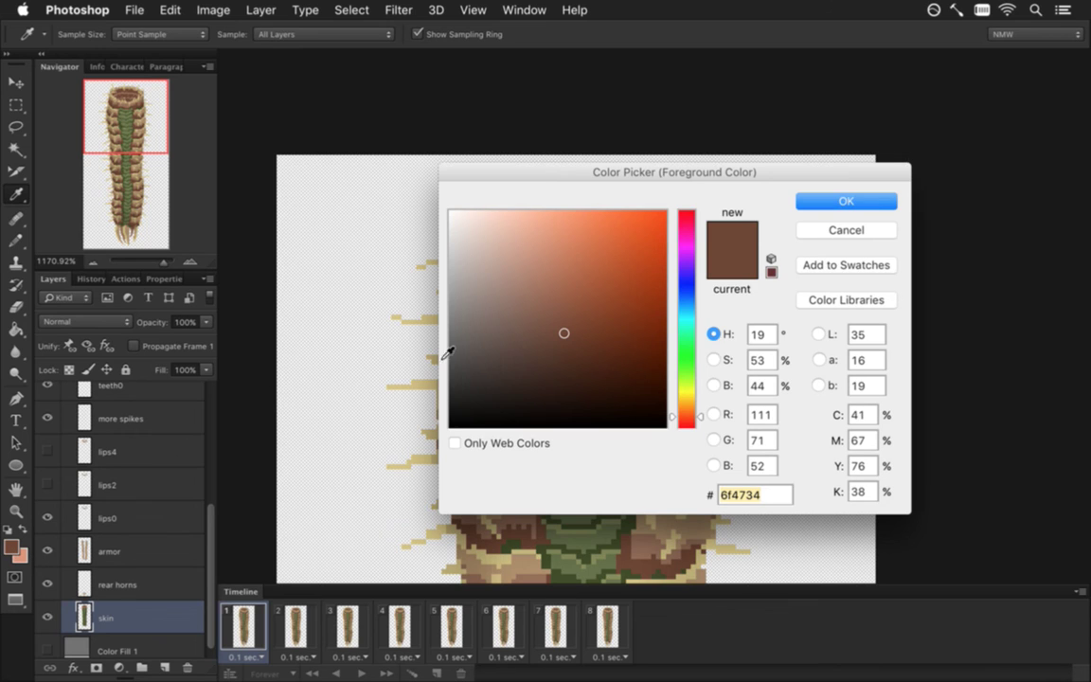
left_click(686, 427)
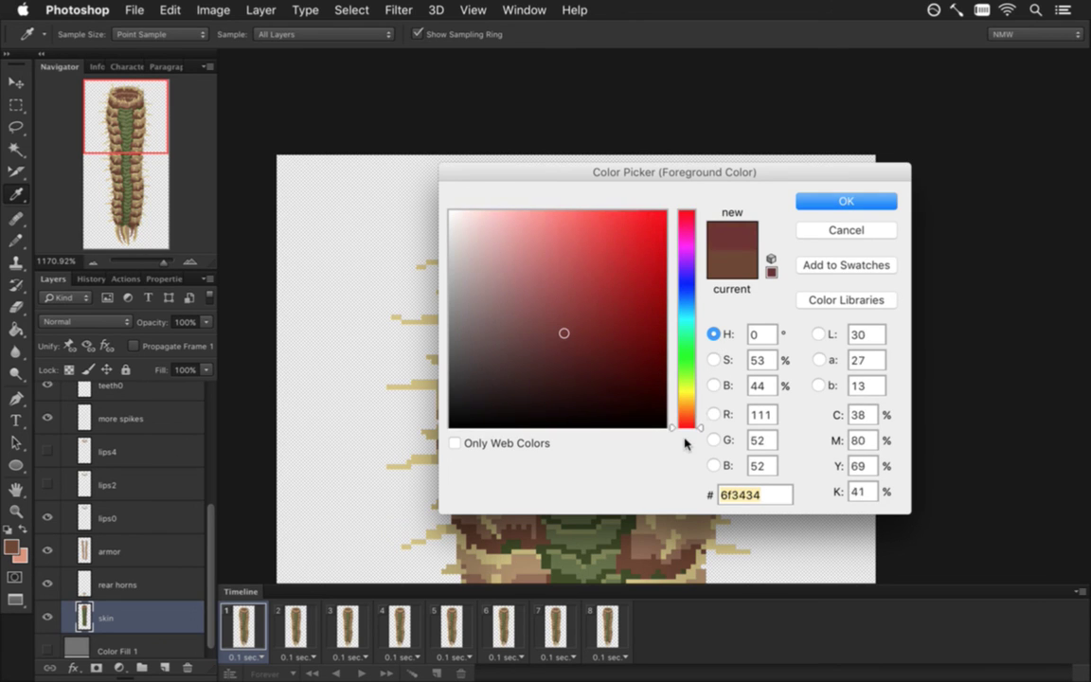
left_click(713, 386)
left_click_drag(689, 358, 688, 388)
left_click(837, 201)
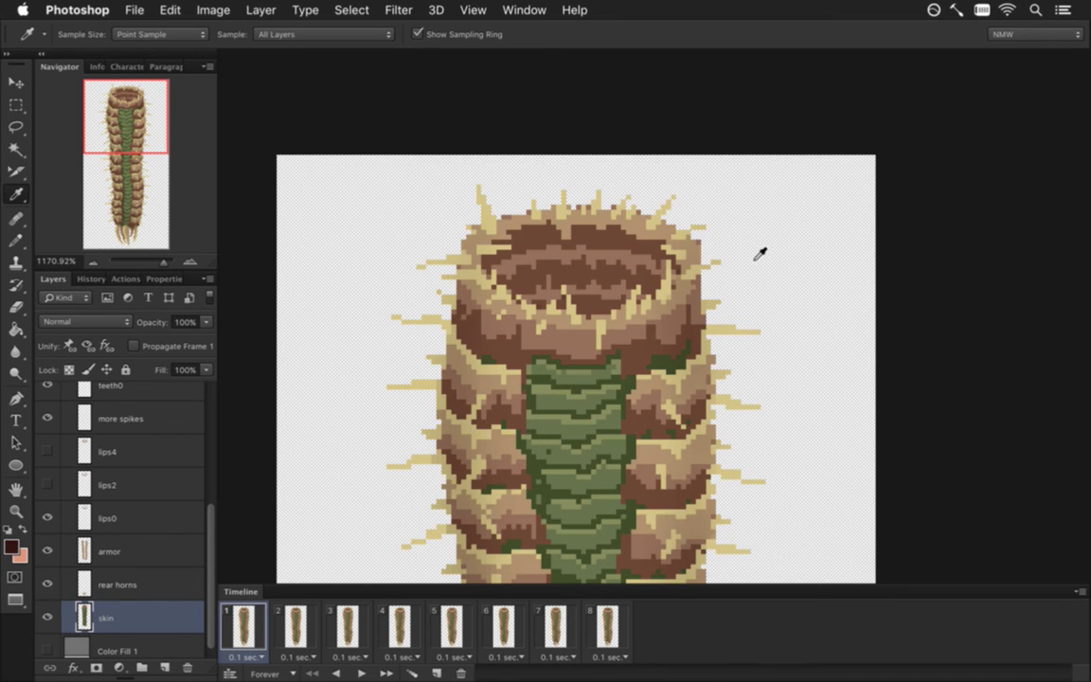
Darken the inner throat of the mouth on the skin layer with a 1-pixel pencil at 50% opacity.
key("b")
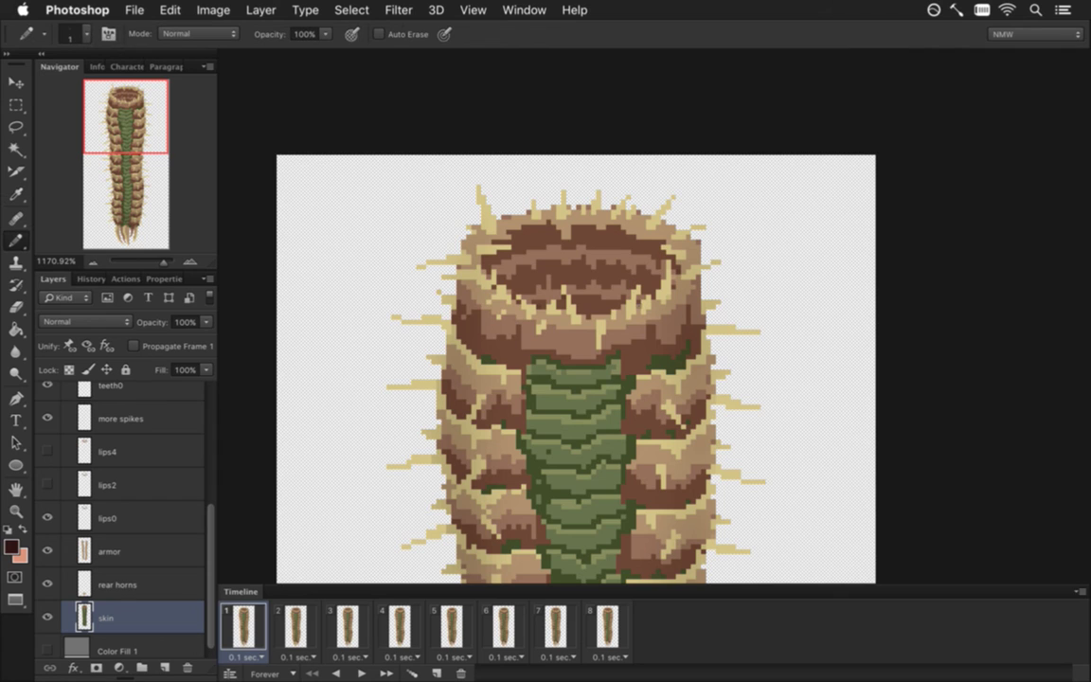
key("5")
mouse_move(504, 265)
left_mouse_down()
mouse_move(551, 261)
mouse_move(536, 250)
left_mouse_up()
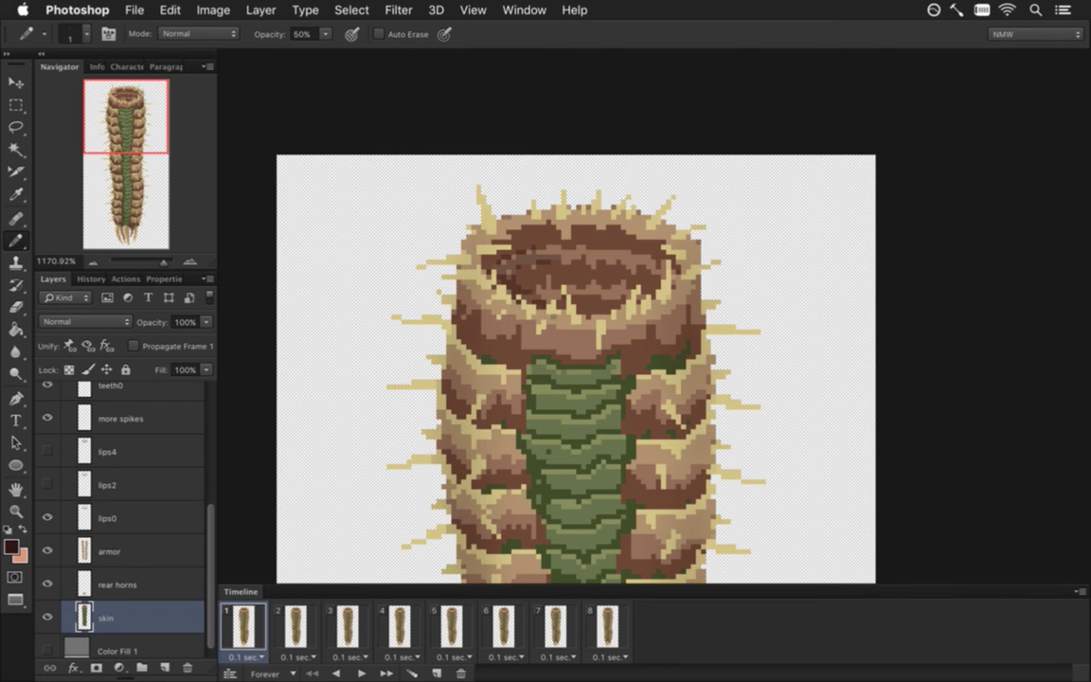
mouse_move(537, 266)
left_mouse_down()
mouse_move(565, 268)
mouse_move(546, 282)
left_mouse_up()
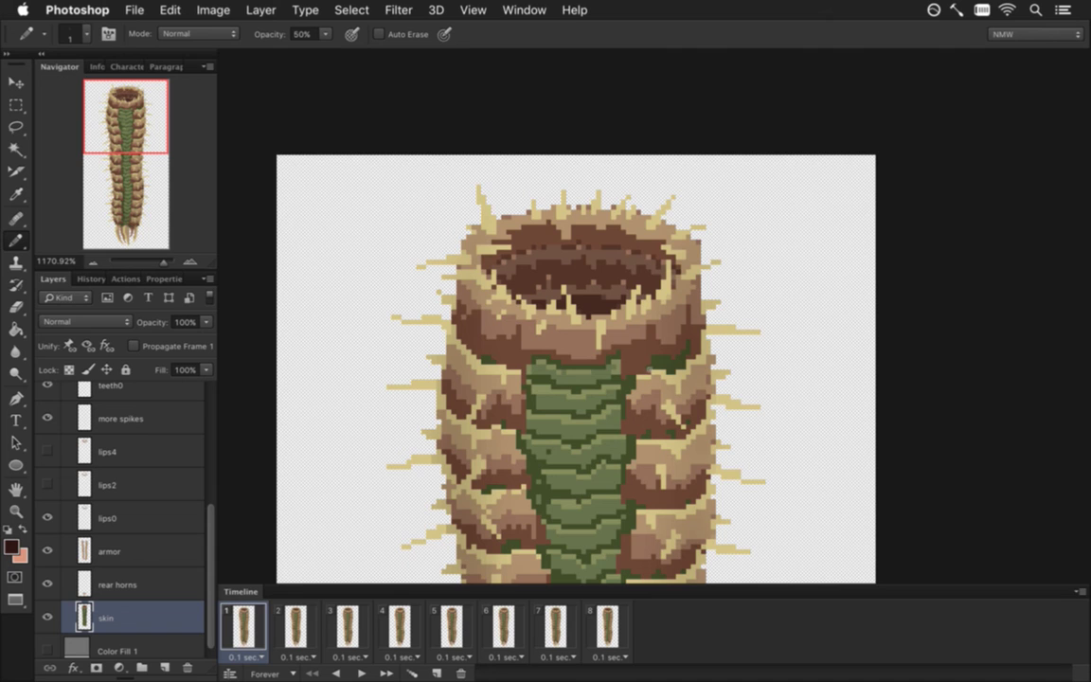
In frame 4, sample the darkened brown inside the mouth and fill the lighter brown band on lips4 with it.
left_click(308, 617)
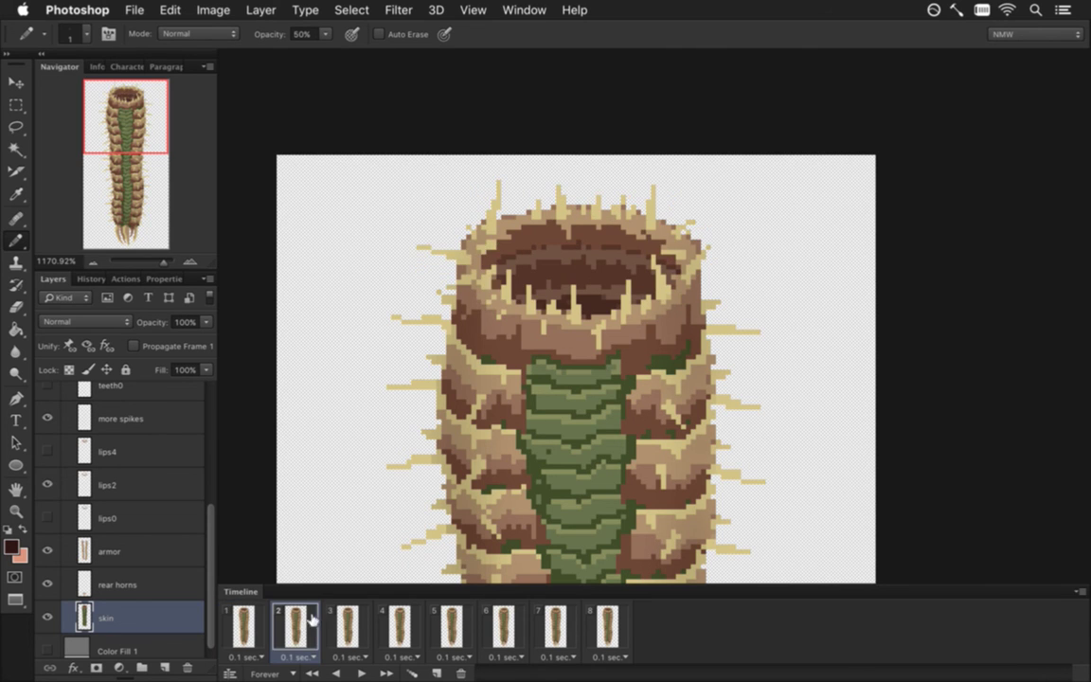
left_click(347, 622)
left_click(397, 622)
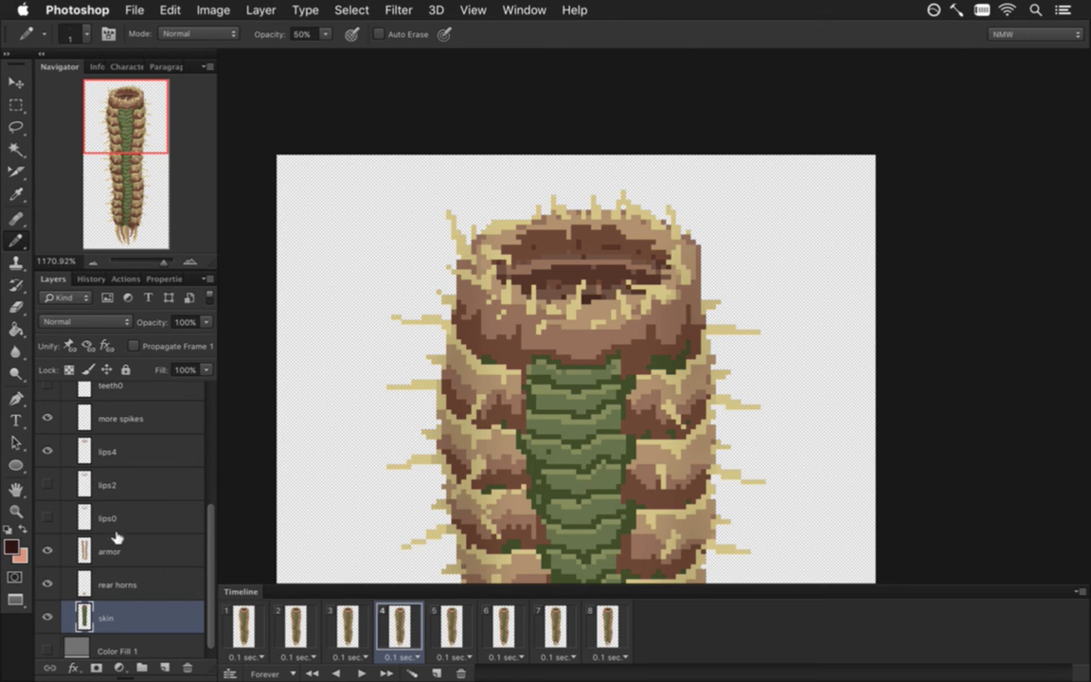
left_click(109, 450)
key("i")
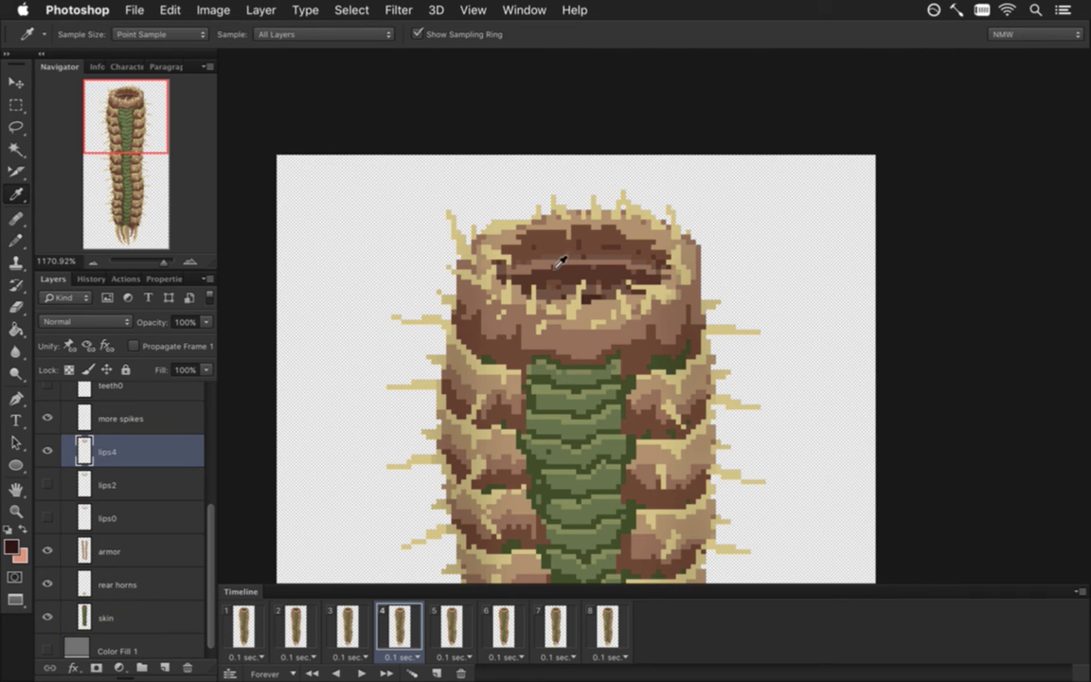
left_click(557, 262)
key("g")
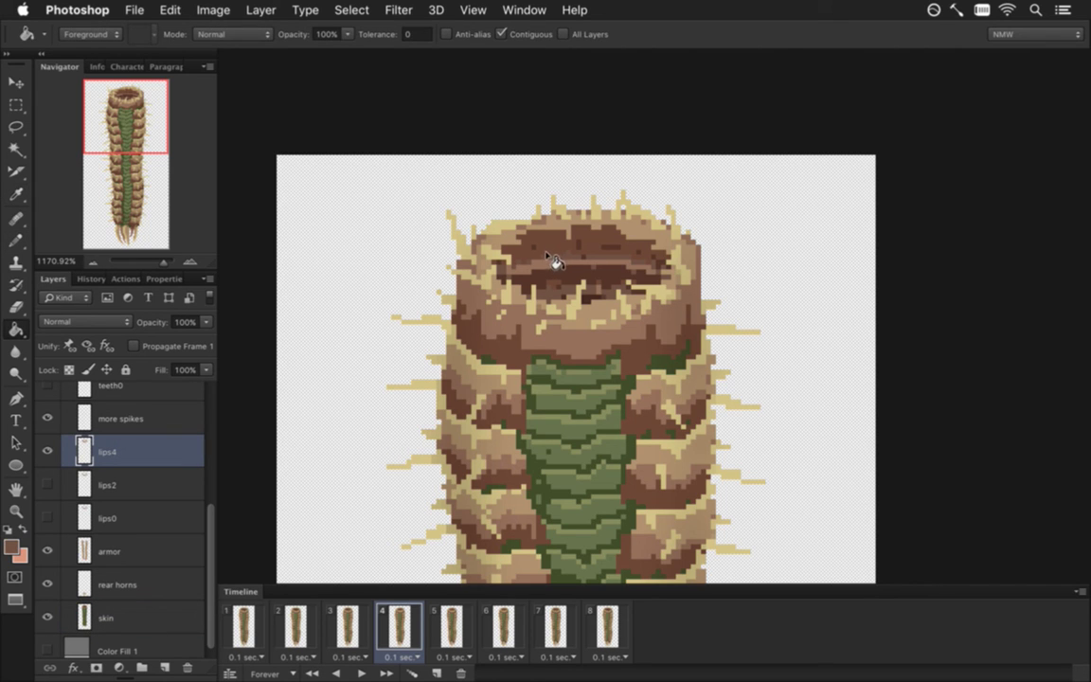
left_click(554, 254)
Sample the darker mouth browns and retouch the remaining light pixels inside the opening on lips4 with the pencil at 100% opacity.
key("i")
left_click(521, 263)
key("b")
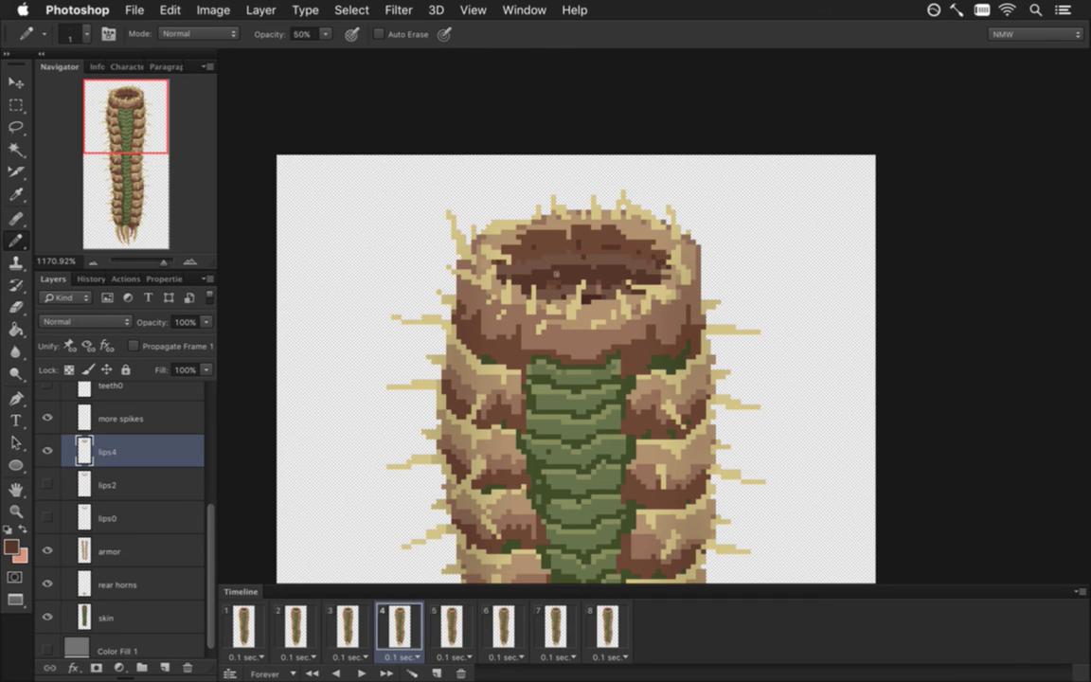
key("0")
key("i")
left_click(534, 260)
key("b")
key("i")
left_click(559, 259)
key("b")
In frame 1, sample the darkened throat browns and retouch the light pixels along the inner mouth on lips0.
left_click(327, 617)
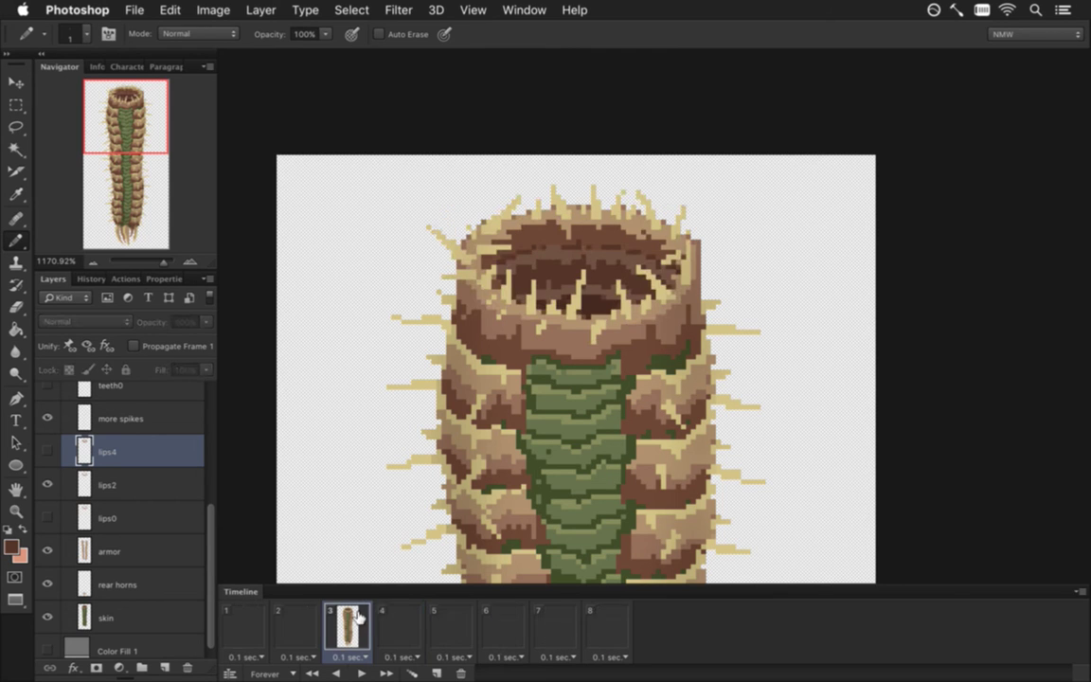
left_click(293, 625)
left_click(248, 624)
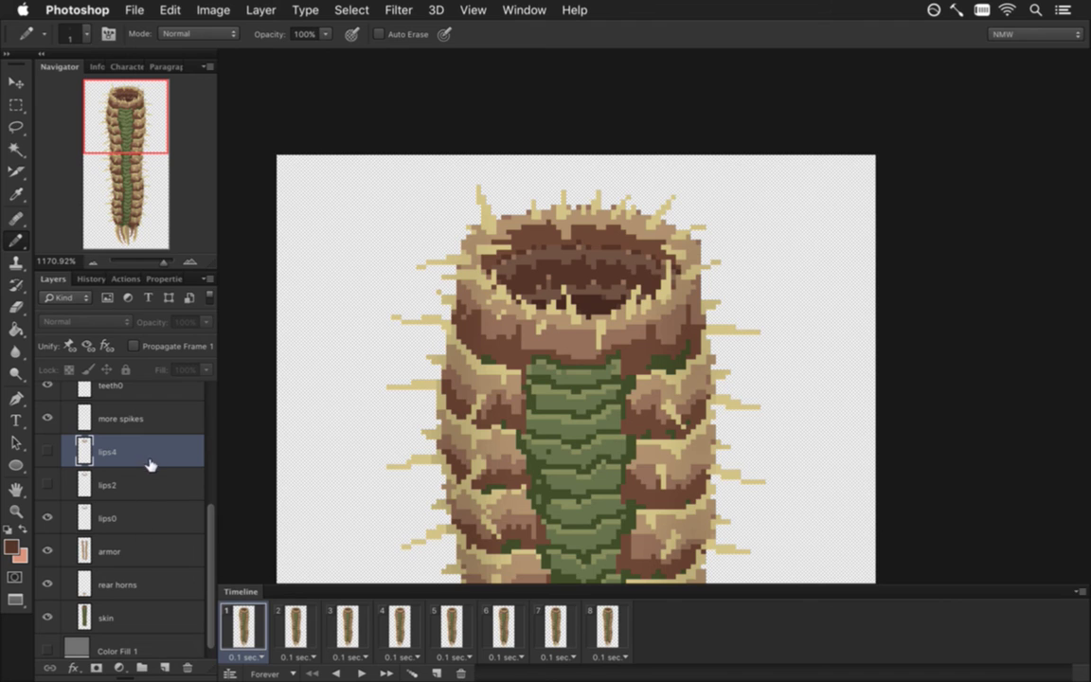
left_click(132, 518)
key("i")
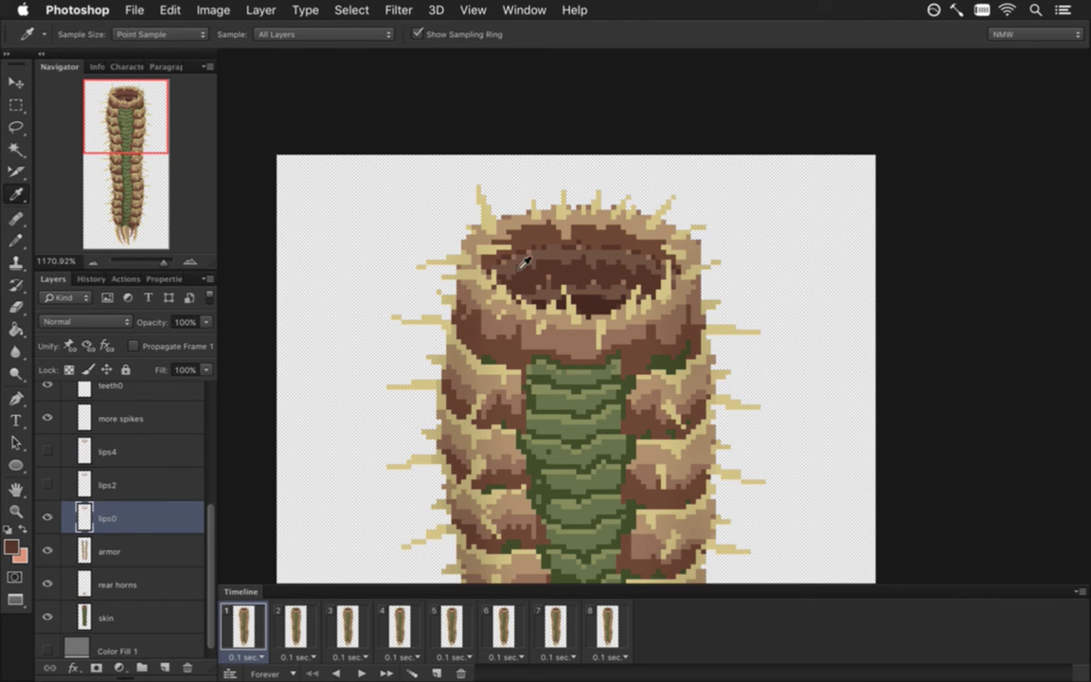
left_click(525, 263)
key("b")
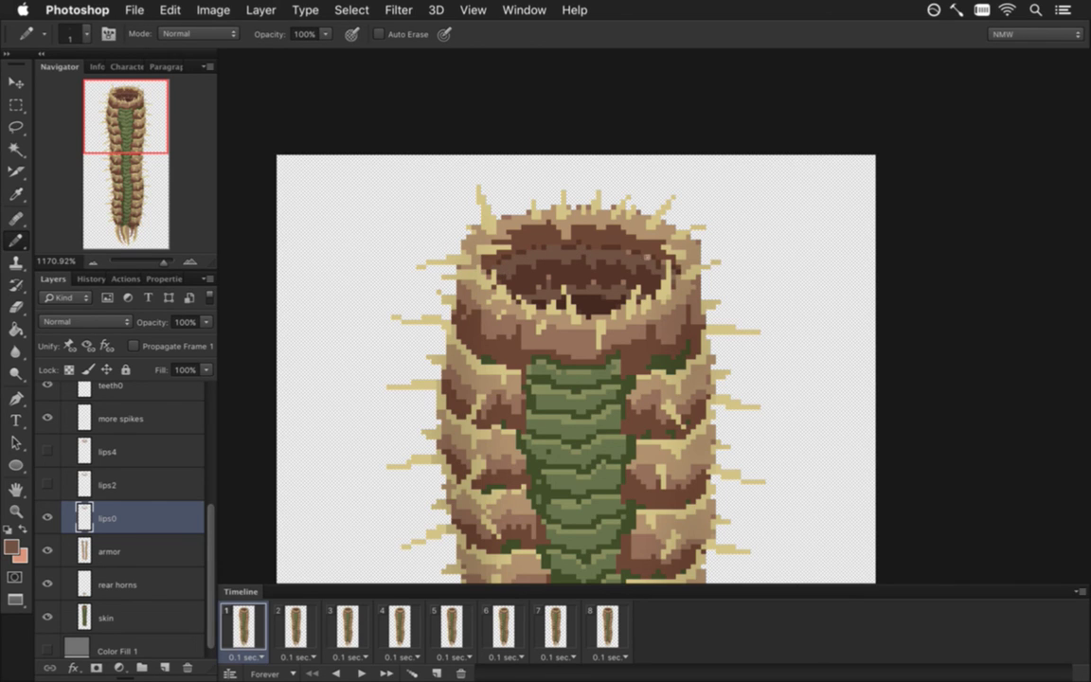
left_click(558, 262, "alt")
Play the animation to check the darkened mouth, stop it, and save the file.
left_click(361, 673)
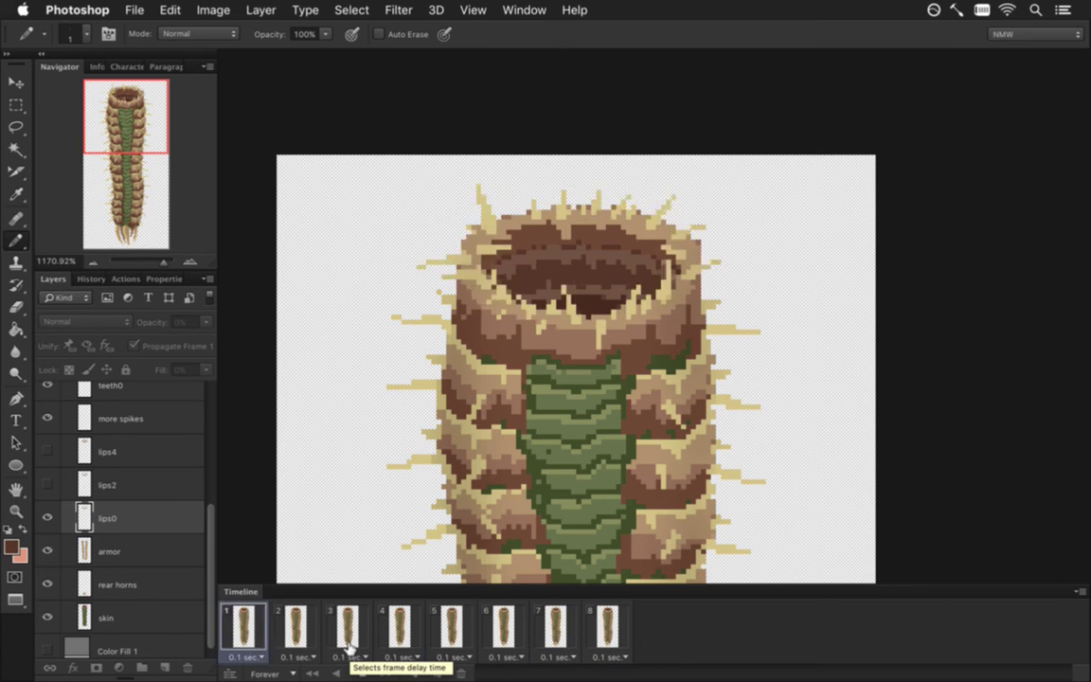
left_click(361, 672)
key("super+s")
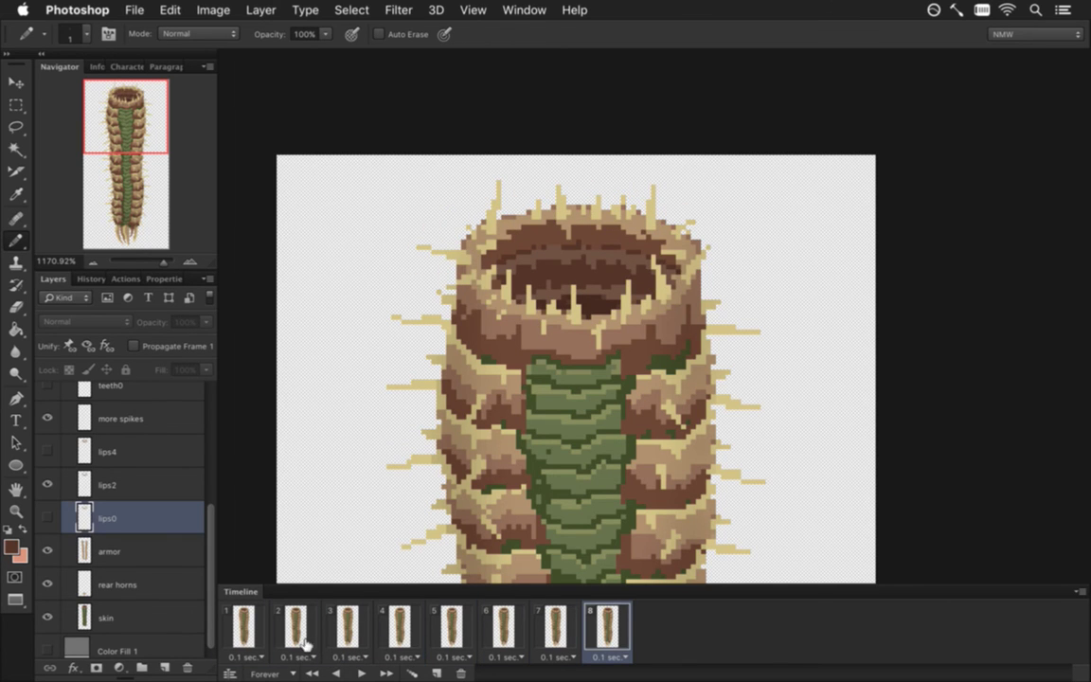
Select all eight frames and render them as the PNG image sequence AcidBossUp.png at 120 x 240 and 10 fps.
left_click(240, 625, "shift")
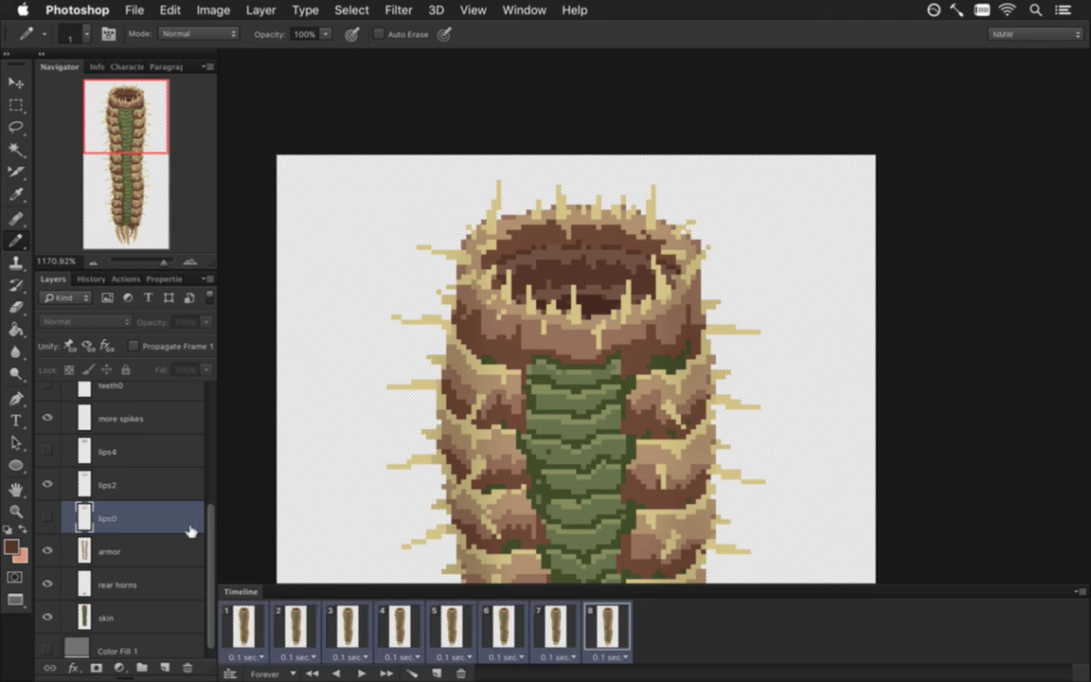
scroll(194, 492, "up", 5)
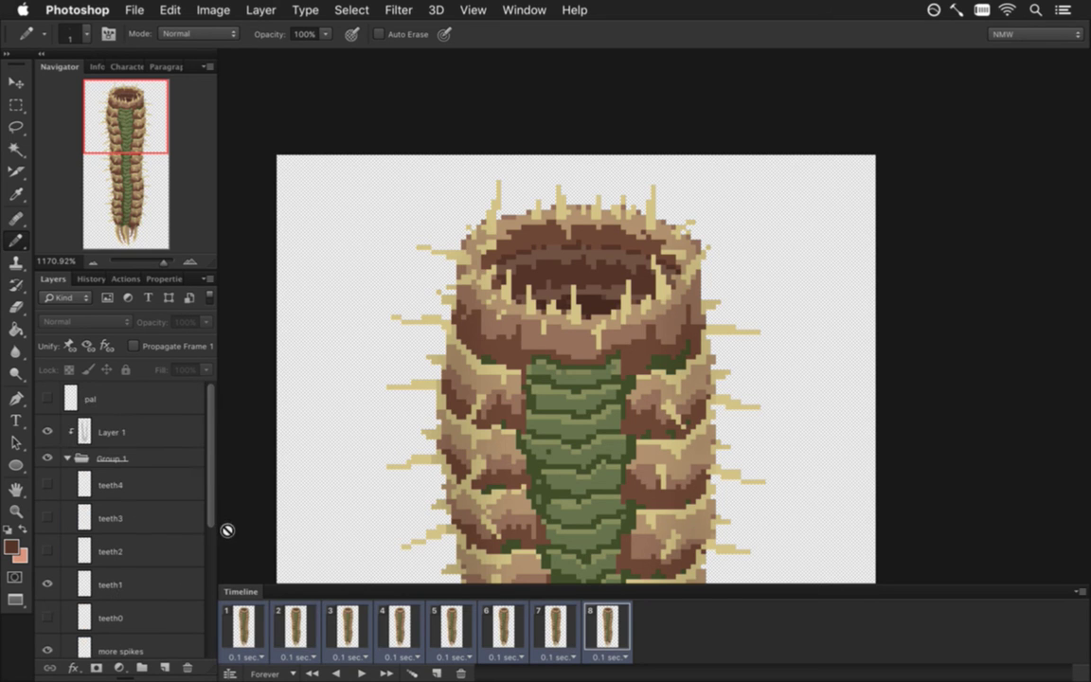
key("alt+super+r")
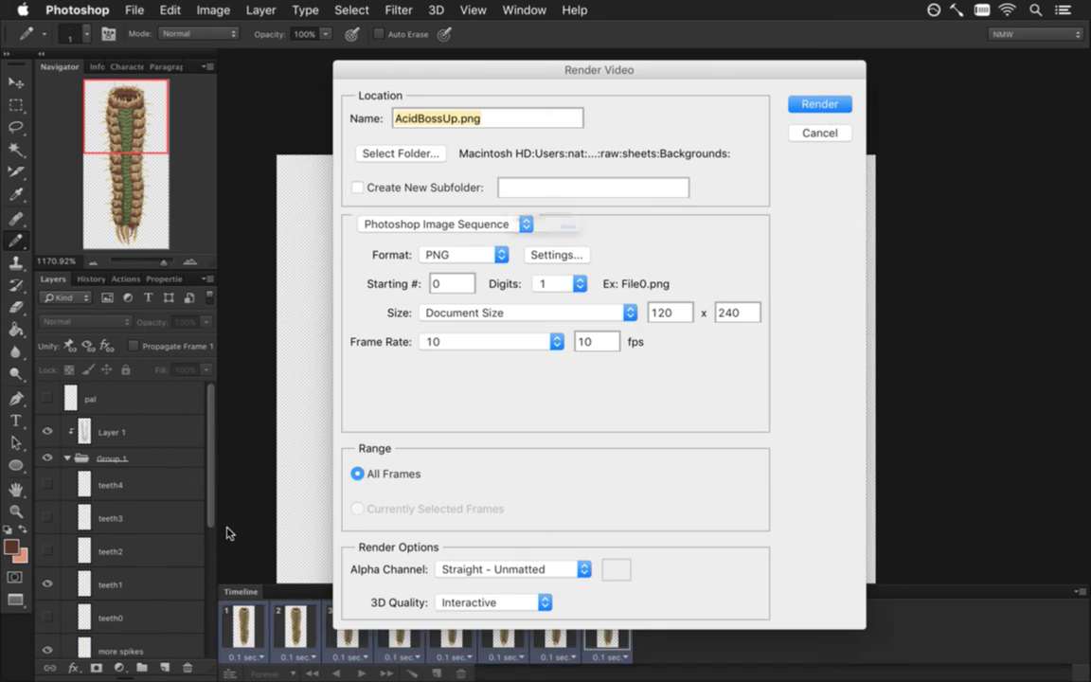
key("Return")
Switch away from Photoshop and run Songbringer to test the newly rendered boss sprites.
key("super+Tab")
key("super+r")
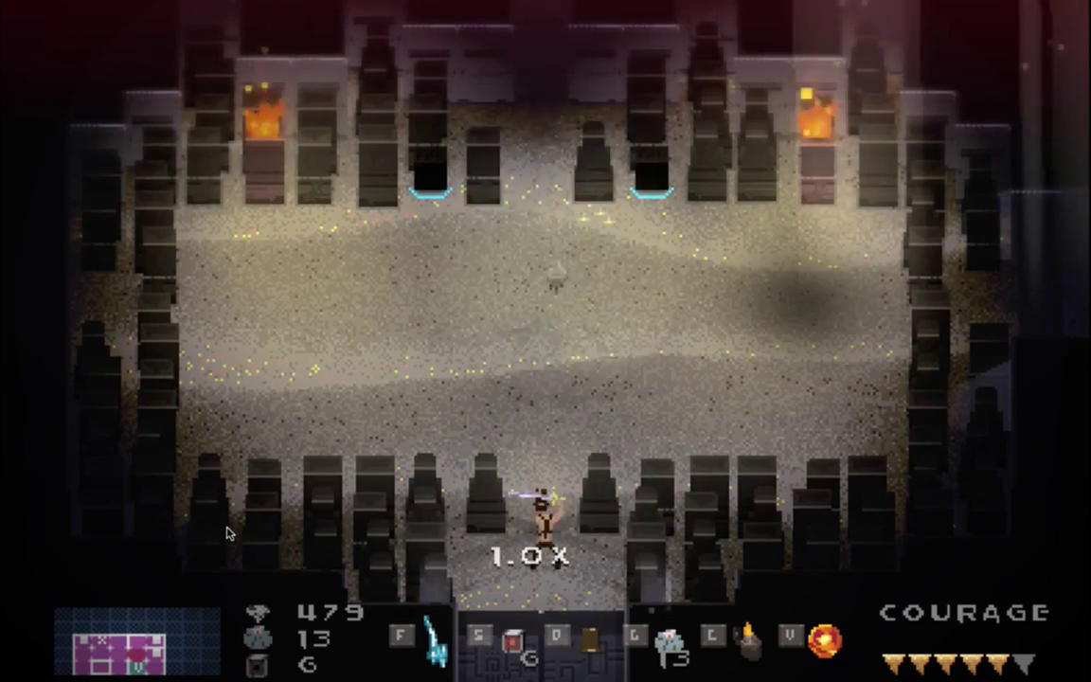
Playtest the boss arena by moving the hero up from the entrance and attacking around the arena's eastern half.
key("Up")
key("Left")
key("f")
key("Right")
key("Up")
key("f")
key("Right")
key("Down")
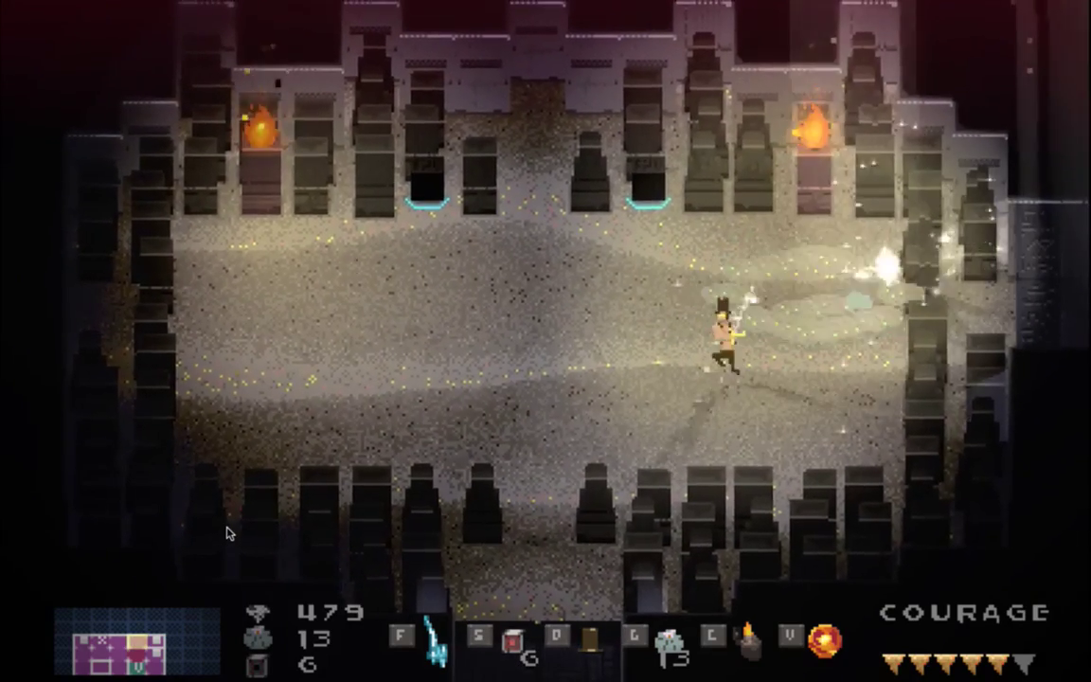
key("Left")
key("Right")
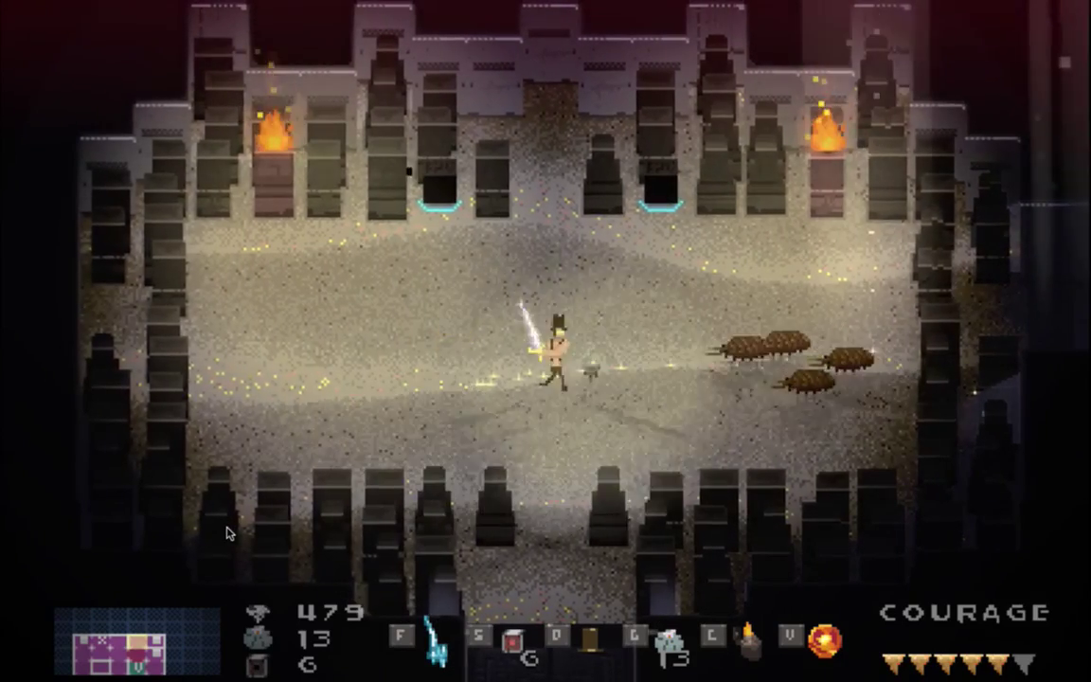
Fight the worm boss and its beetles on the arena's east side to check the new mouth sprites in play.
key("f")
key("Down")
key("Right")
key("Up")
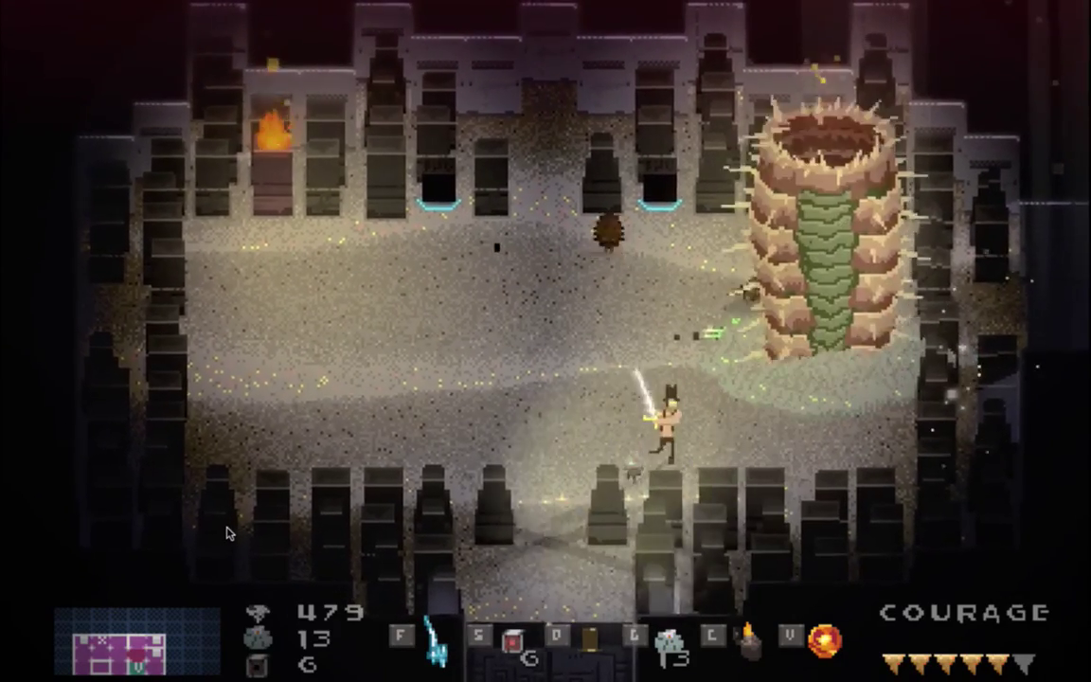
key("f")
key("f")
key("f")
key("Down")
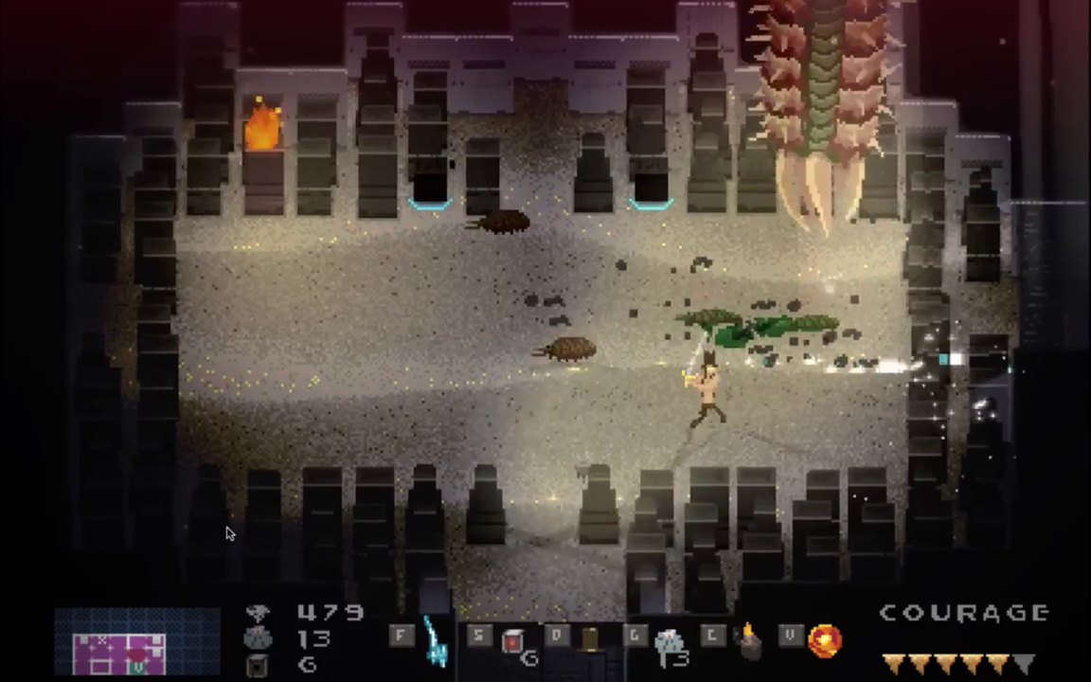
key("f")
key("Left")
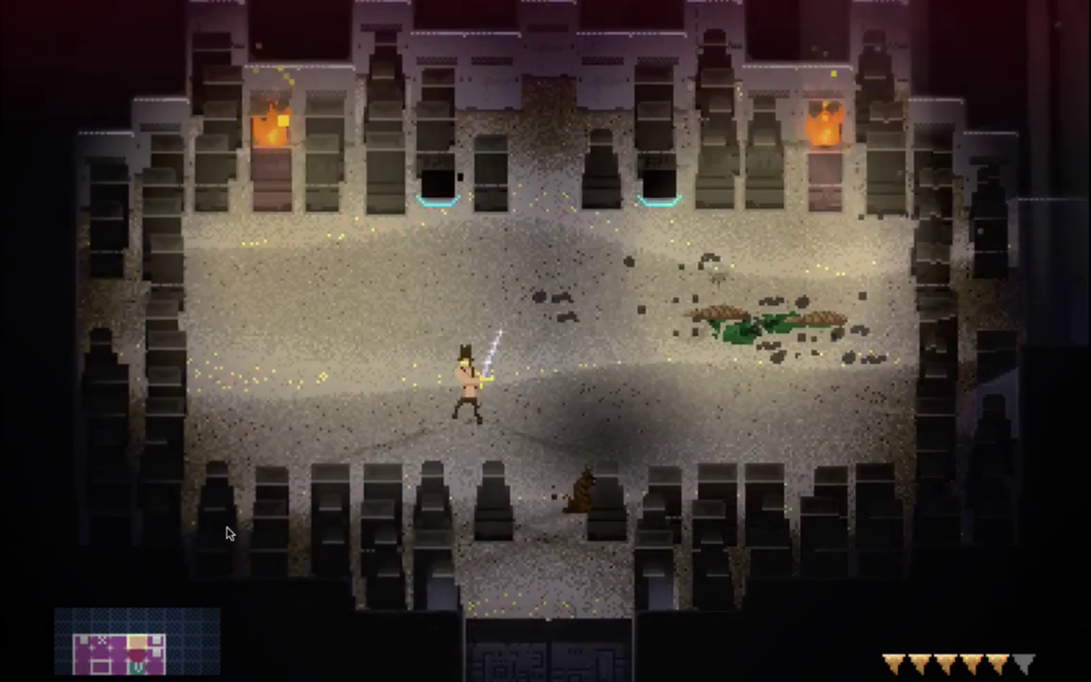
Attack the worm boss at the arena's centre, then retreat west to view its rising and diving animation.
key("Up")
key("Right")
key("f")
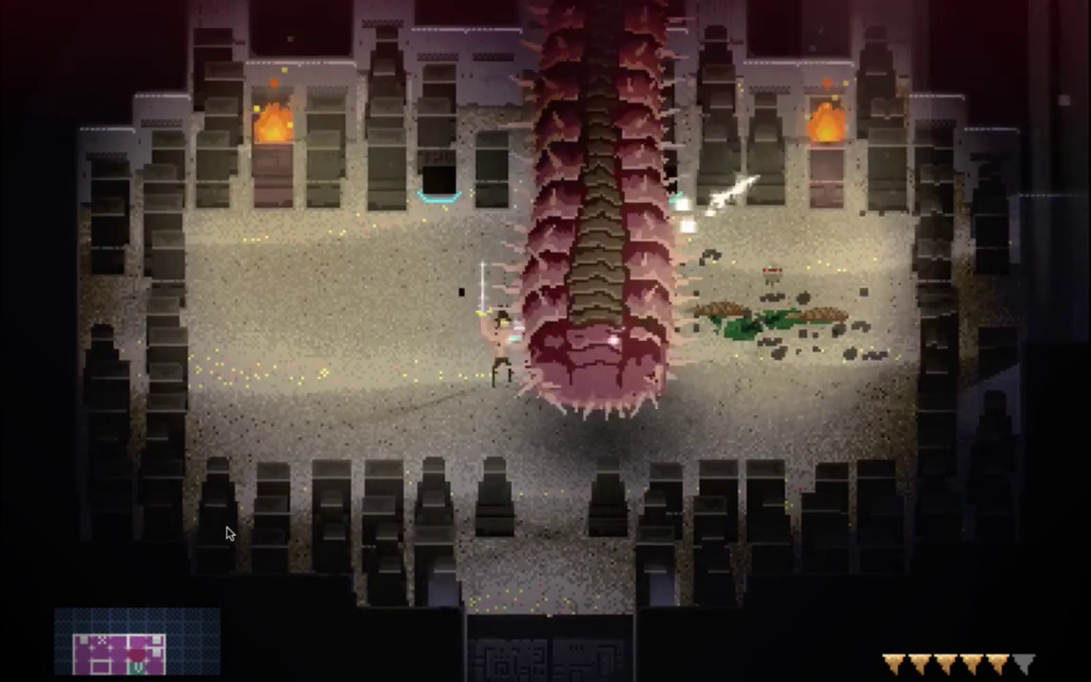
key("f")
key("f")
key("Down")
key("Left")
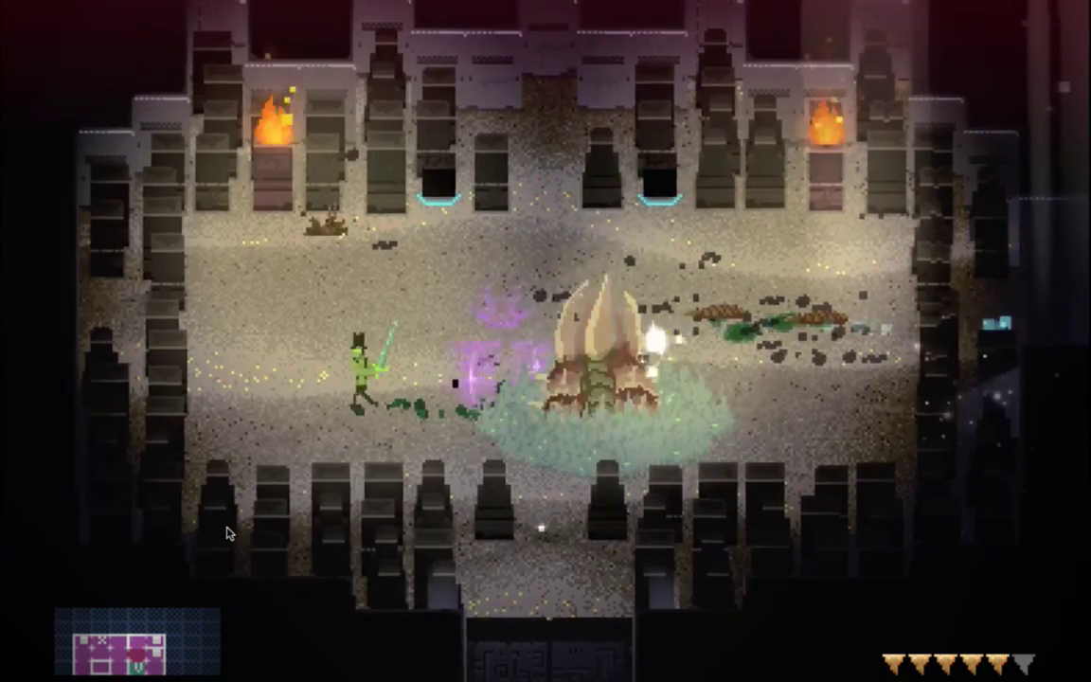
key("Right")
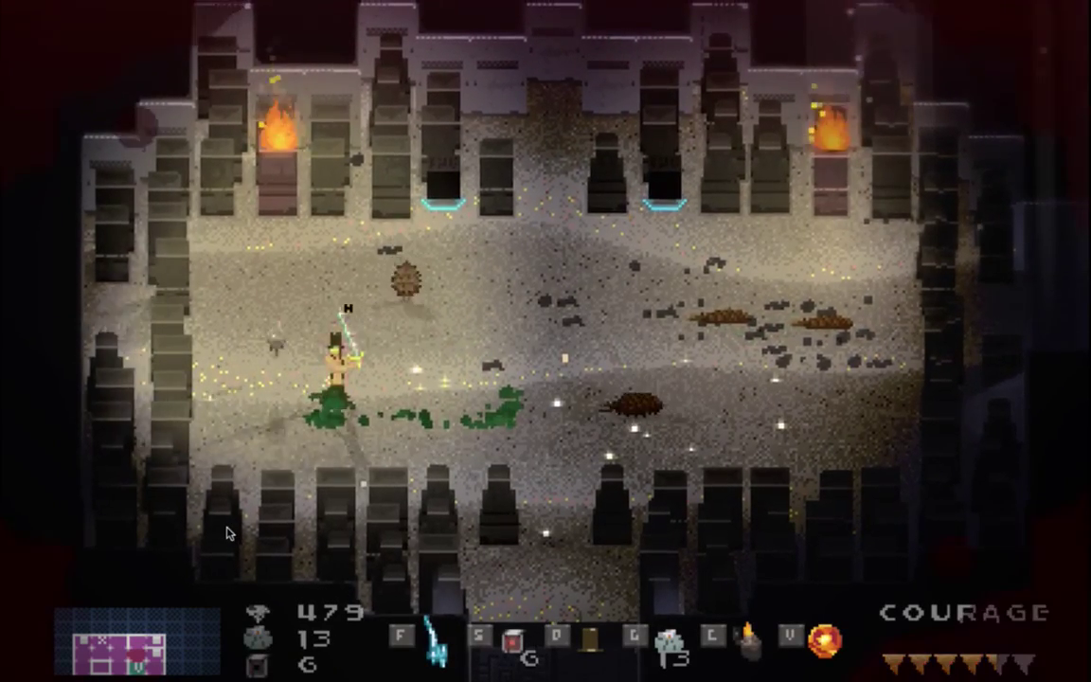
Keep fighting the beetles and the worm boss on the arena's west side to examine its open mouth.
key("Left")
key("Right")
key("f")
key("f")
key("Right")
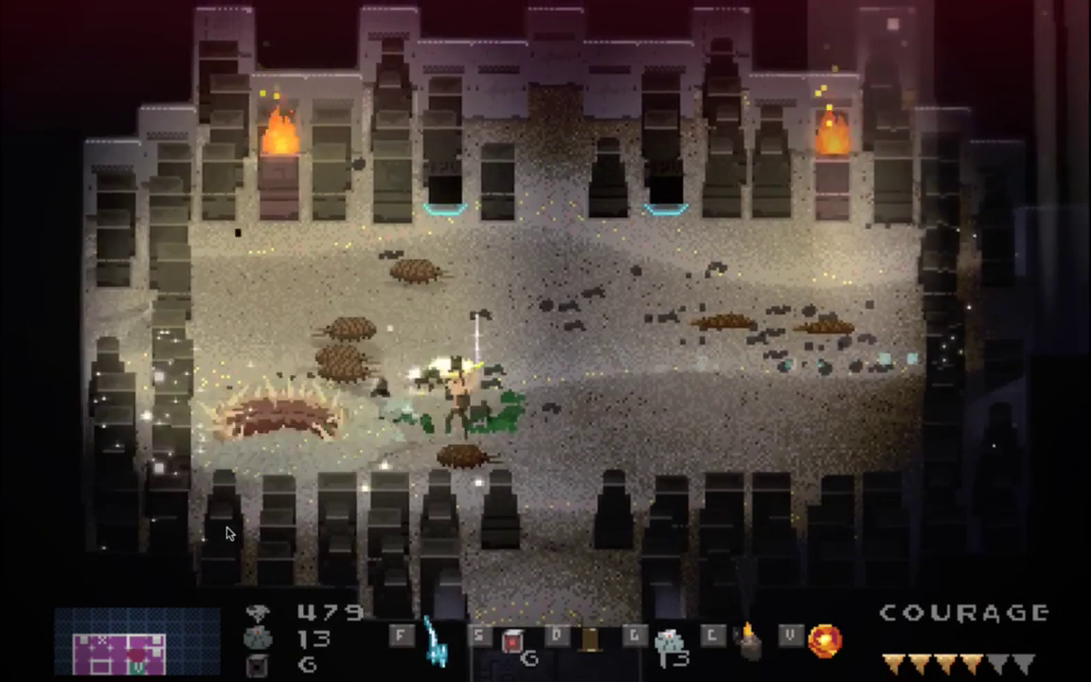
key("Left")
key("f")
key("f")
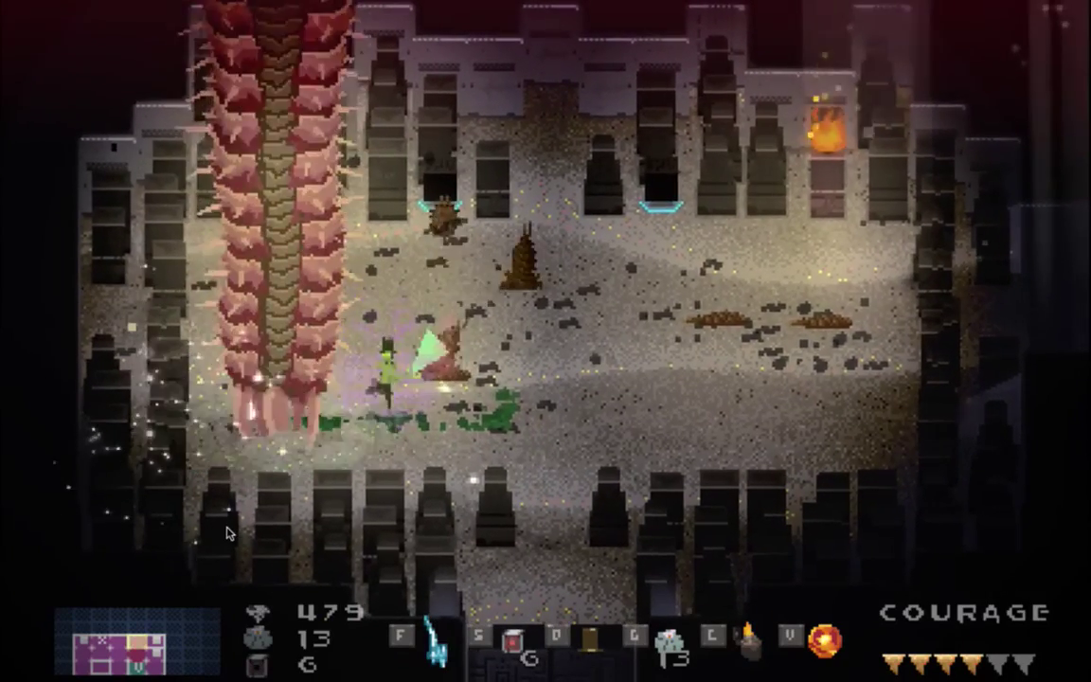
key("f")
key("Right")
Leave the game for Terminal and select the untracked path raw/sheets/Backgrounds/AcidBossUp1 in the git status listing.
key("super+Tab")
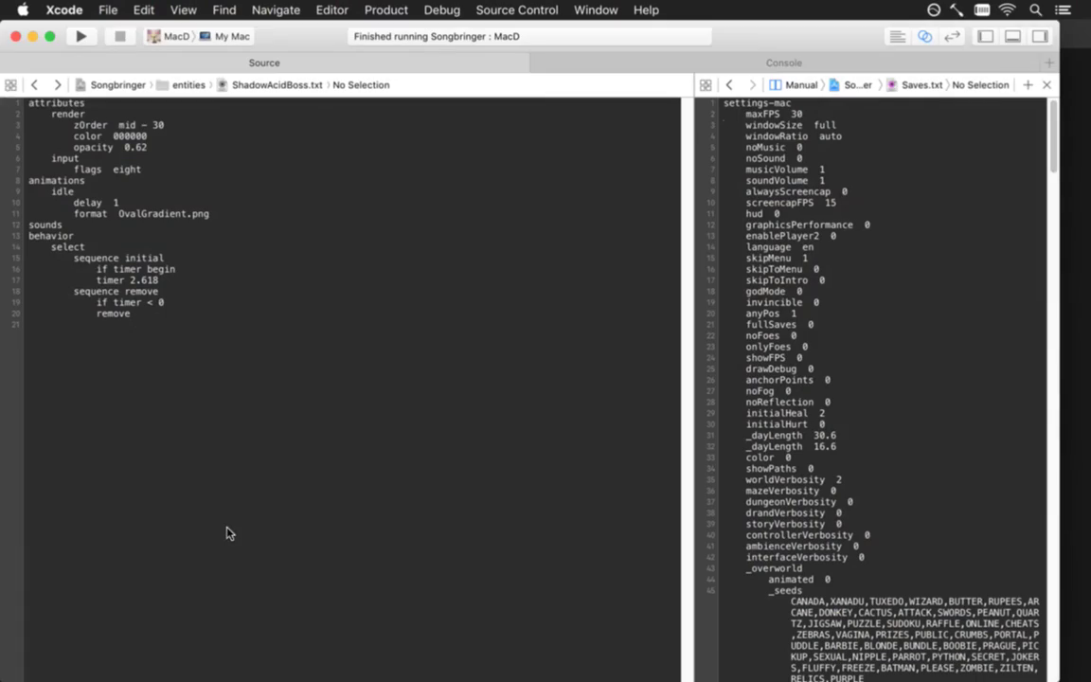
key("super+Tab")
key("super+Tab")
key("super+Tab")
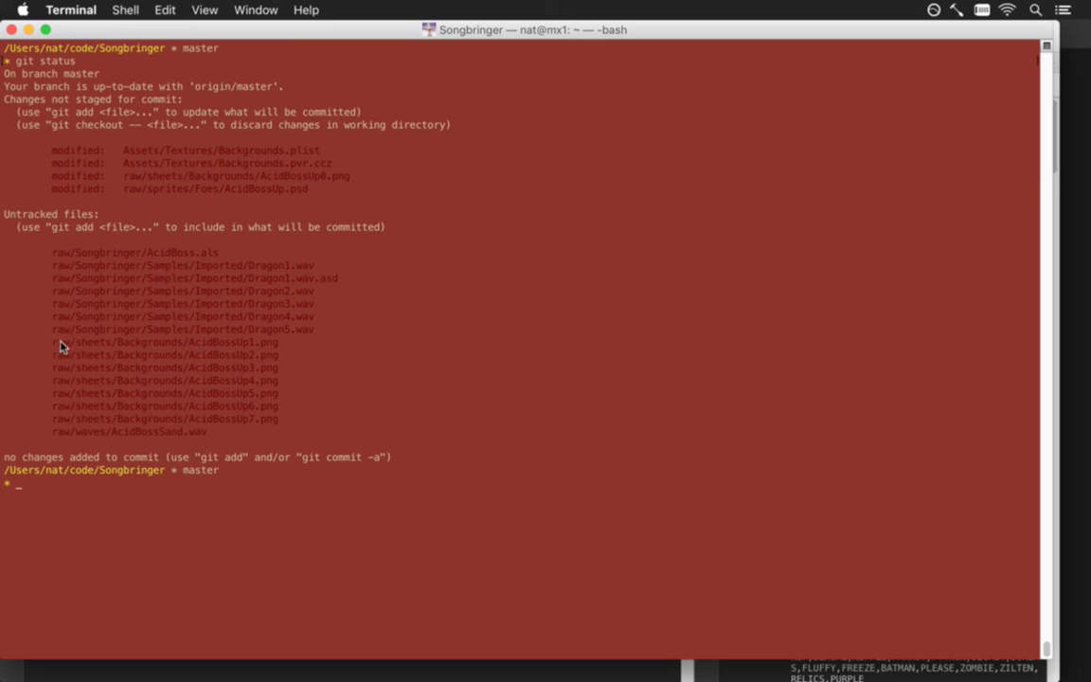
left_click_drag(85, 346, 210, 346)
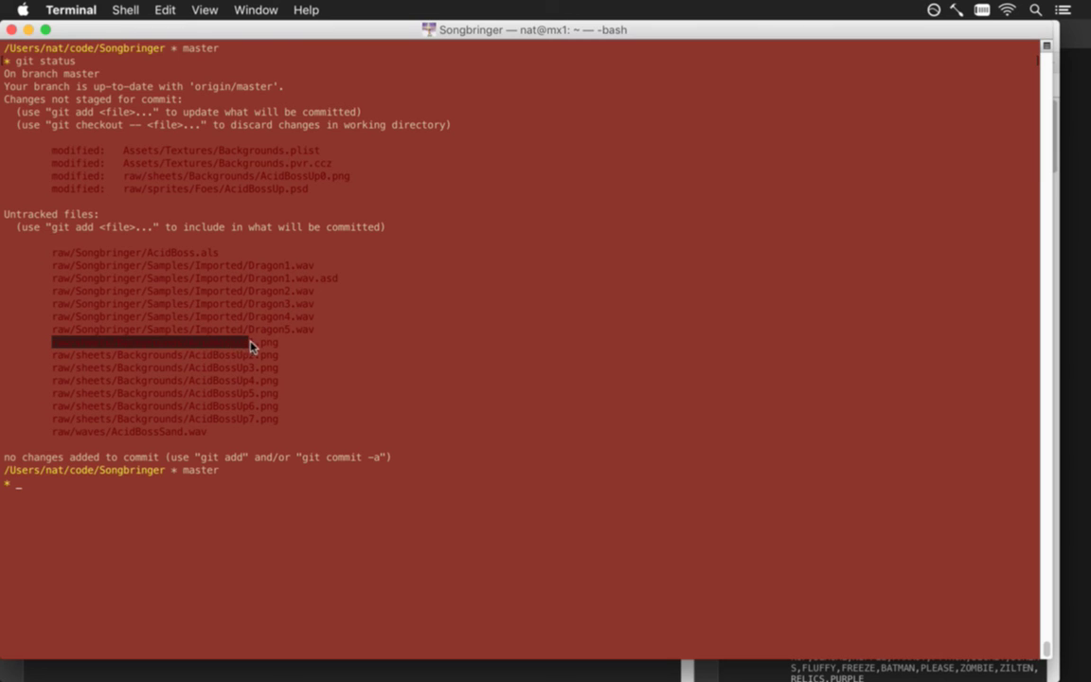